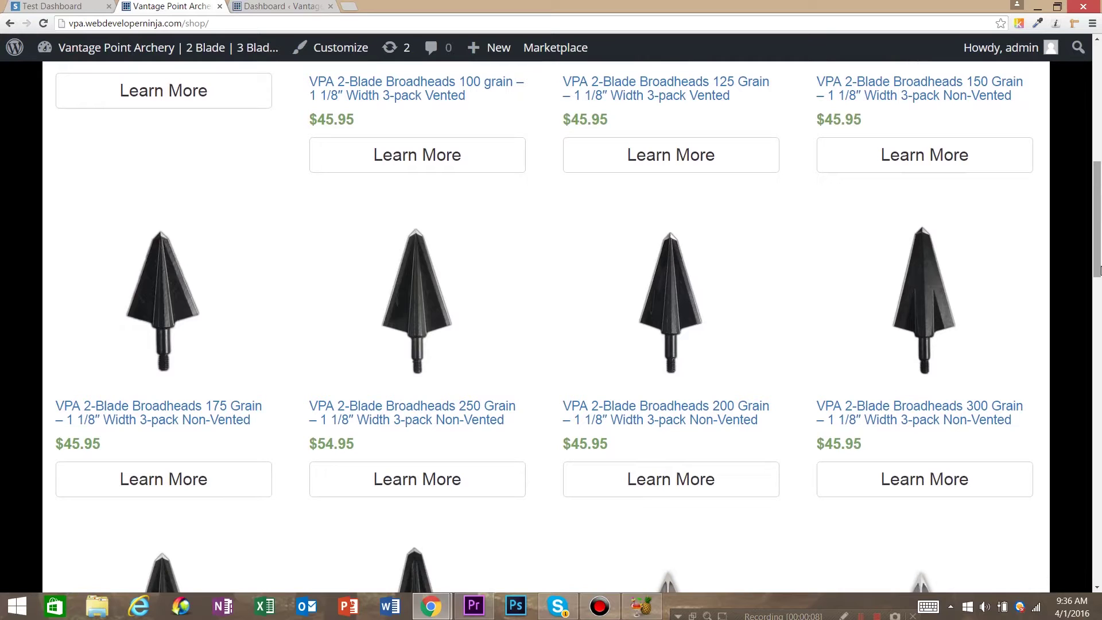
Add the 125 Grain vented broadheads 3-pack to the cart.
drag(1099, 269, 1099, 232)
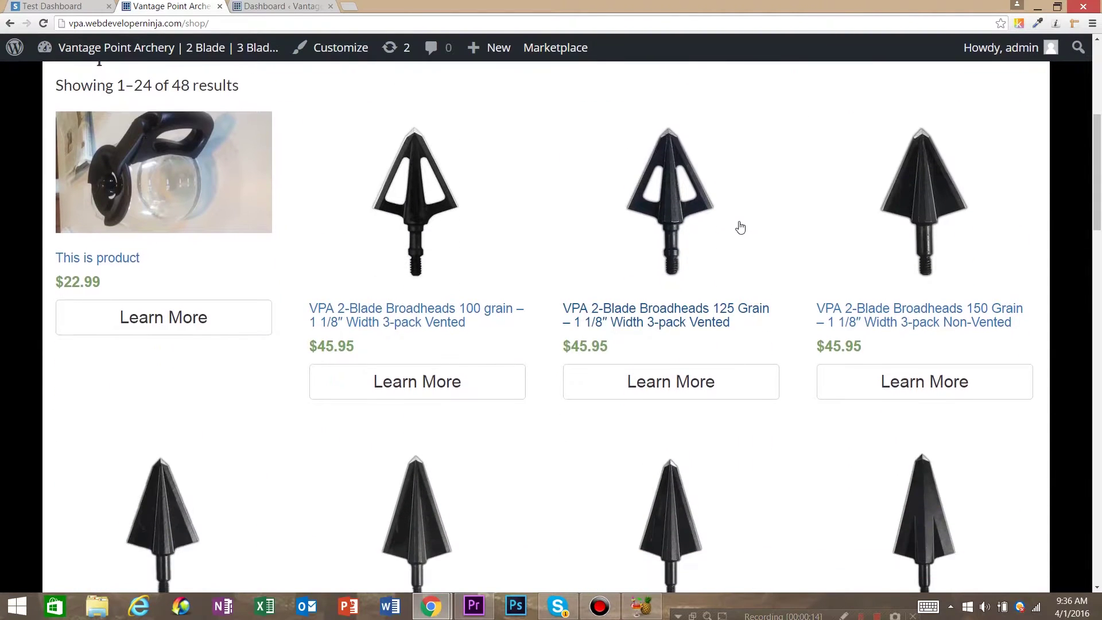
click(696, 254)
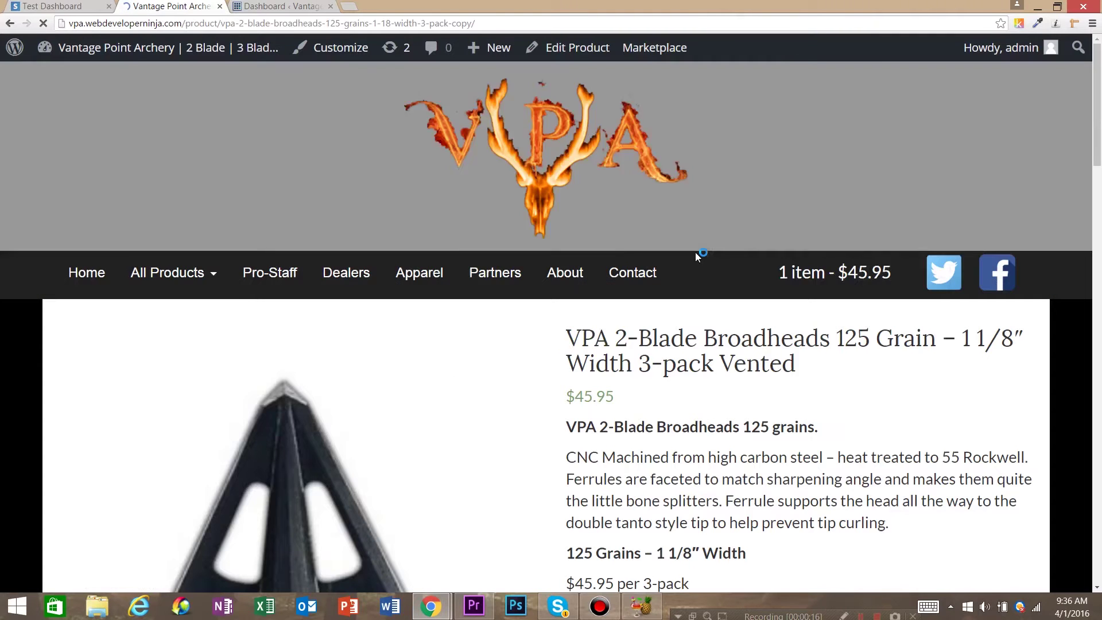
scroll(776, 156, down, 8)
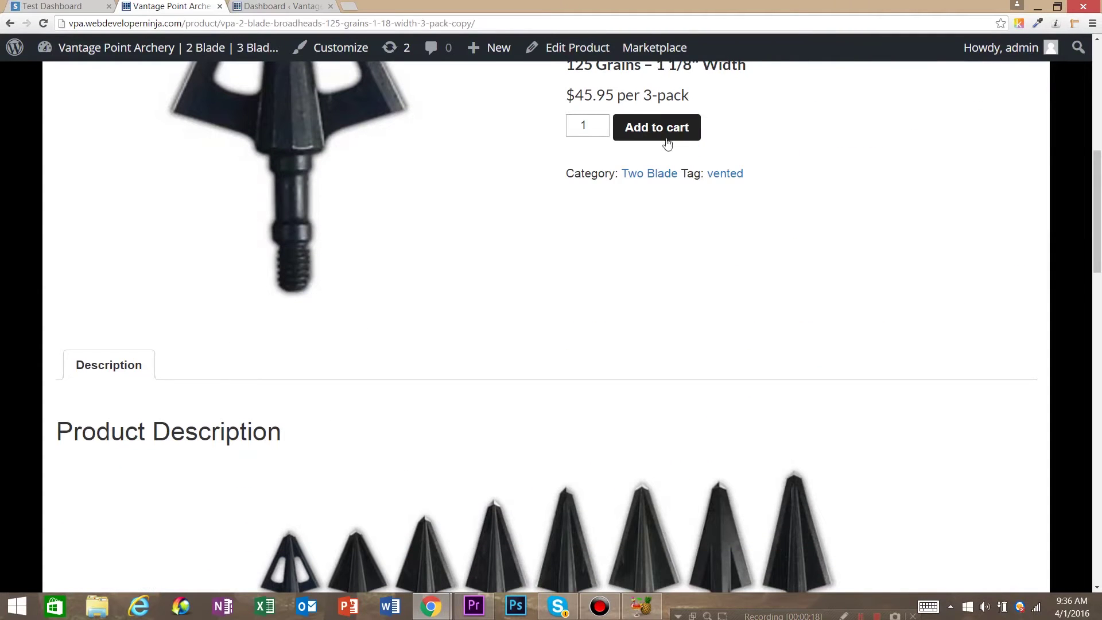
click(661, 129)
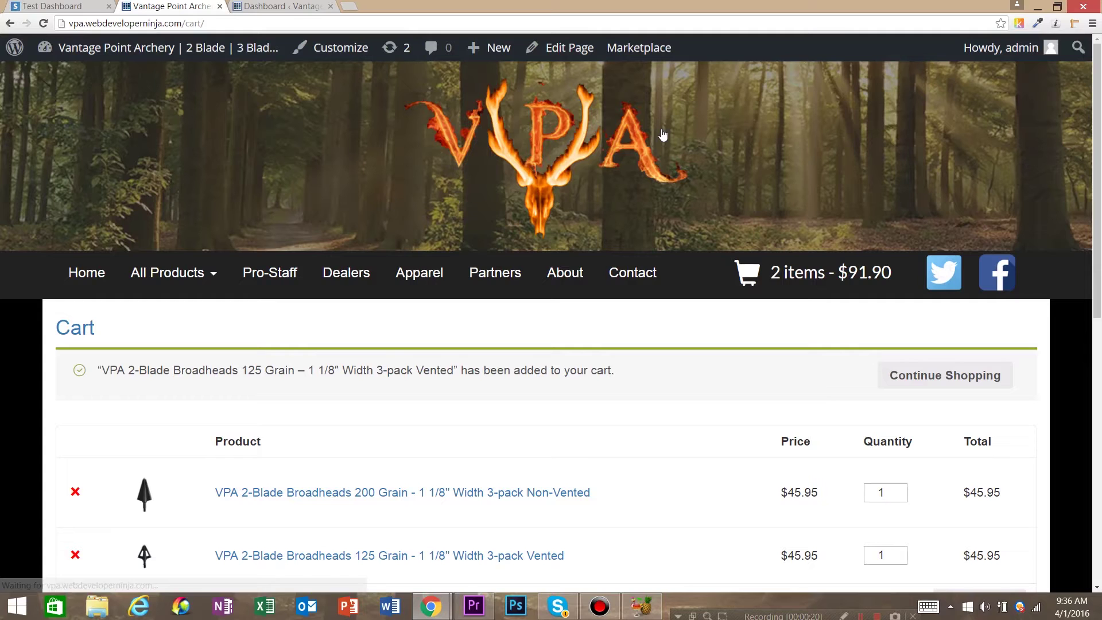
Proceed to checkout and review the $105.82 order total.
scroll(1100, 330, down, 6)
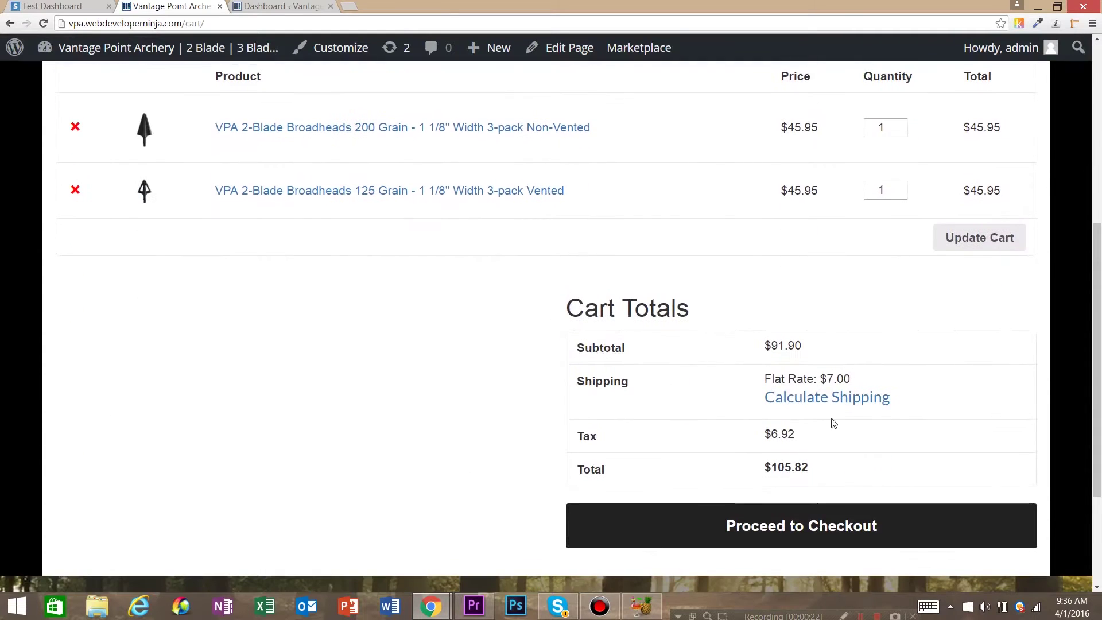
click(866, 526)
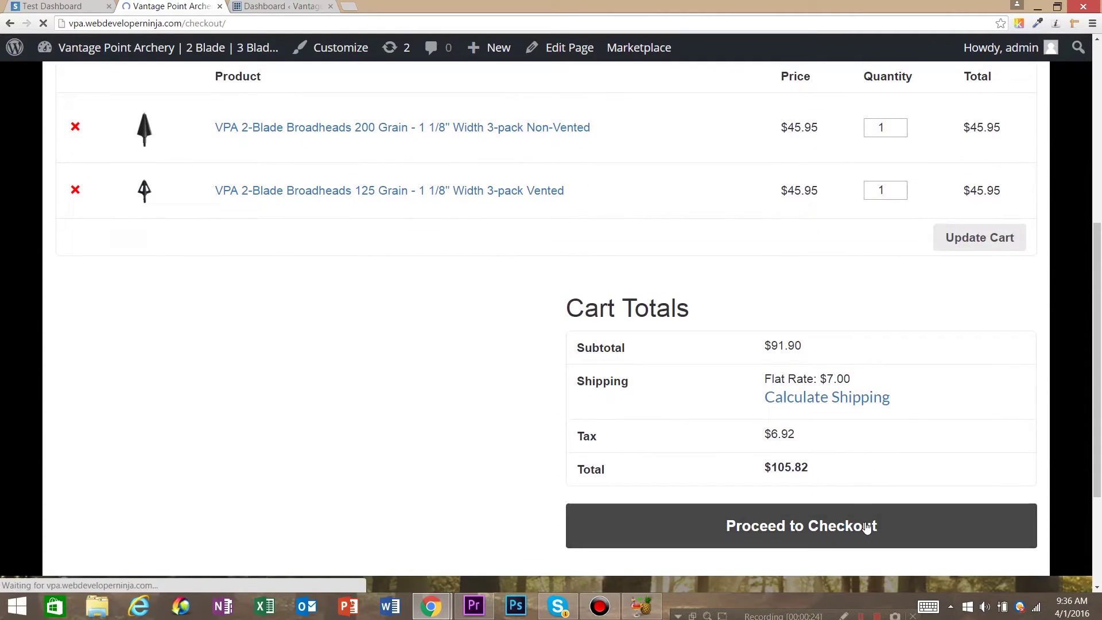
scroll(1100, 492, down, 18)
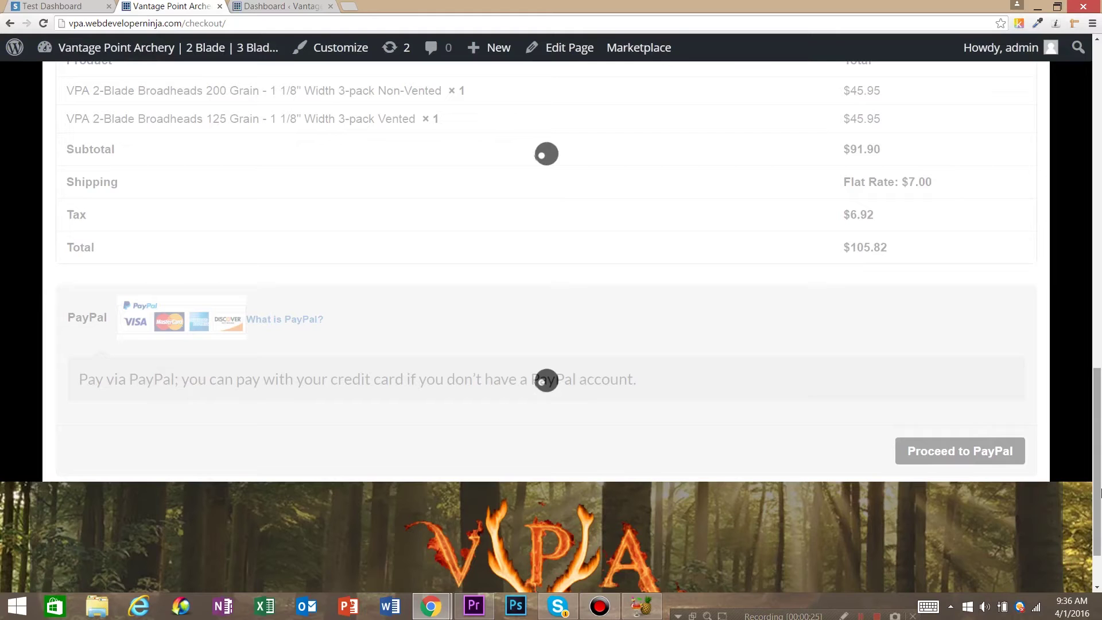
scroll(233, 387, up, 1)
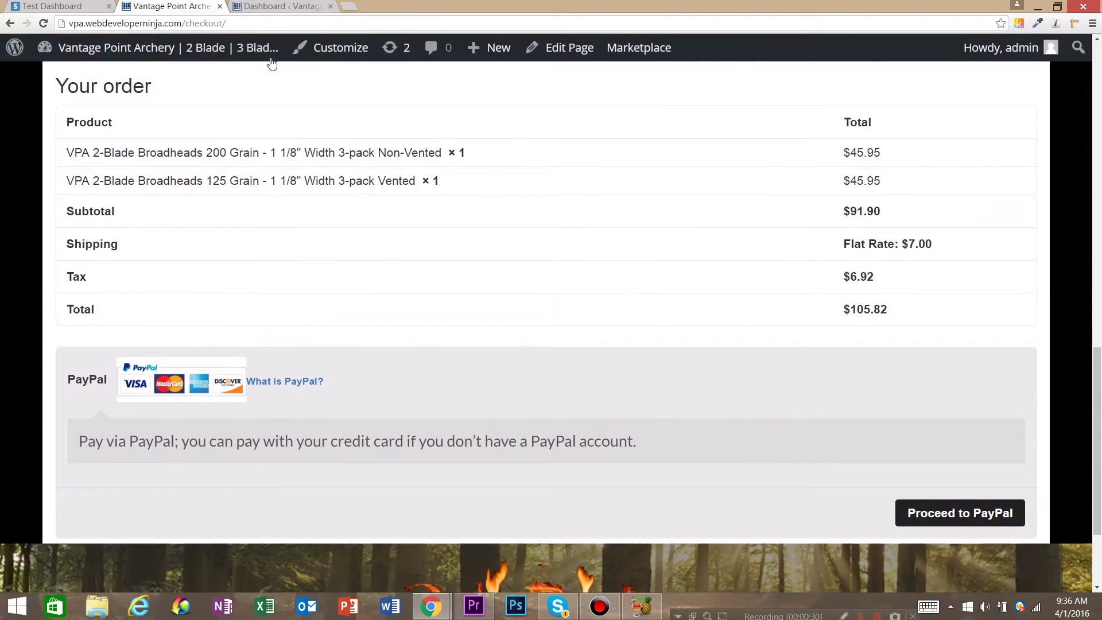
From the admin dashboard, list installed plugins and scroll to Stripe WooCommerce Addon 1.0.6.
click(259, 6)
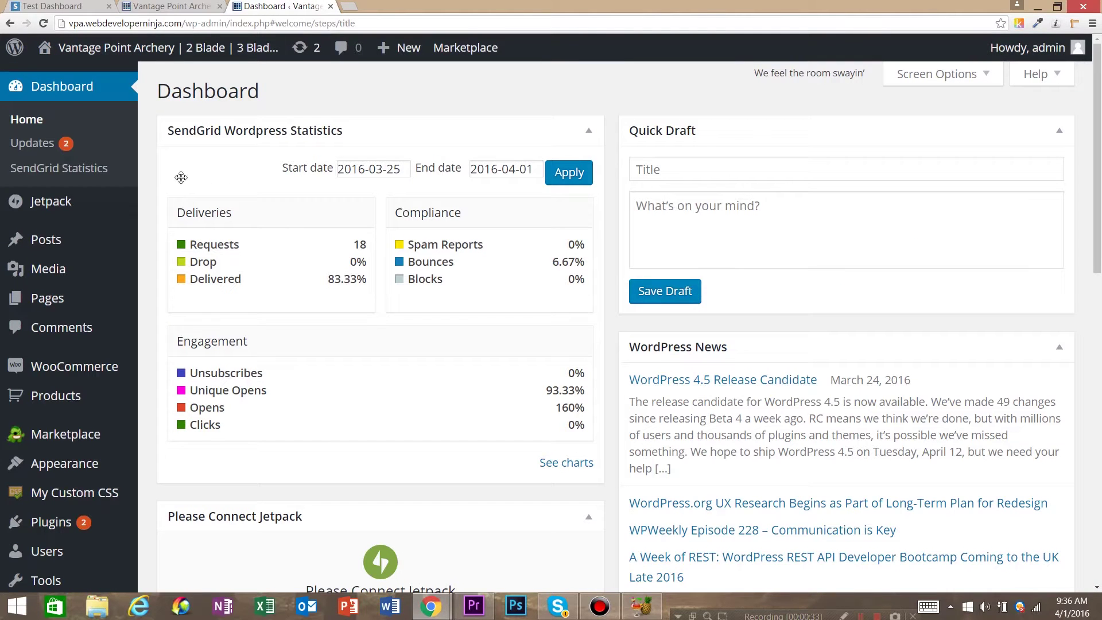
click(72, 524)
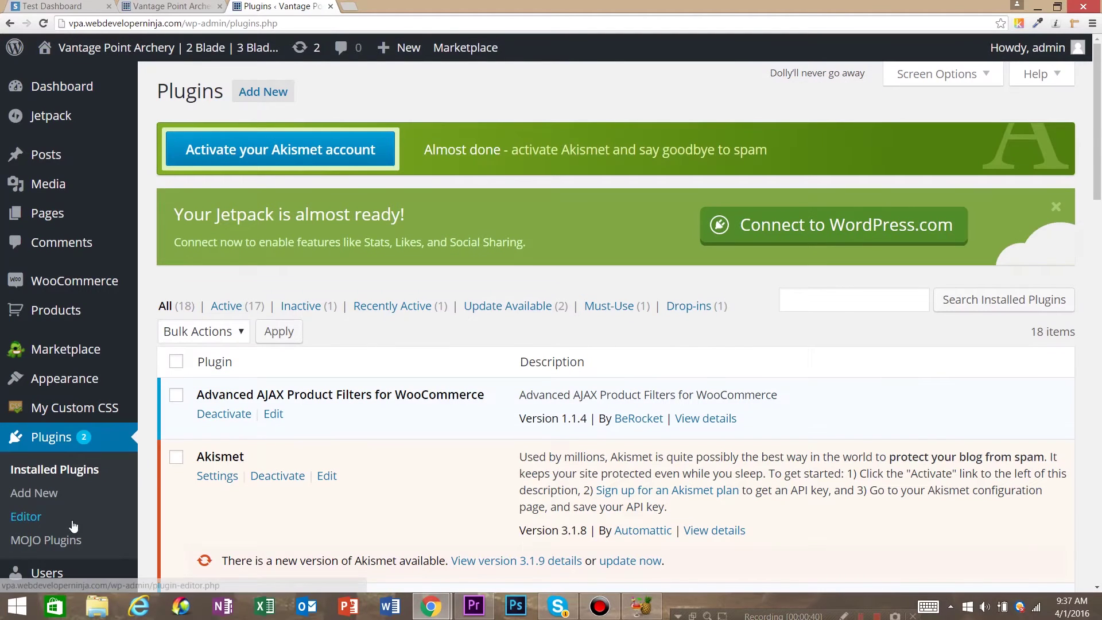
drag(1097, 120, 1099, 461)
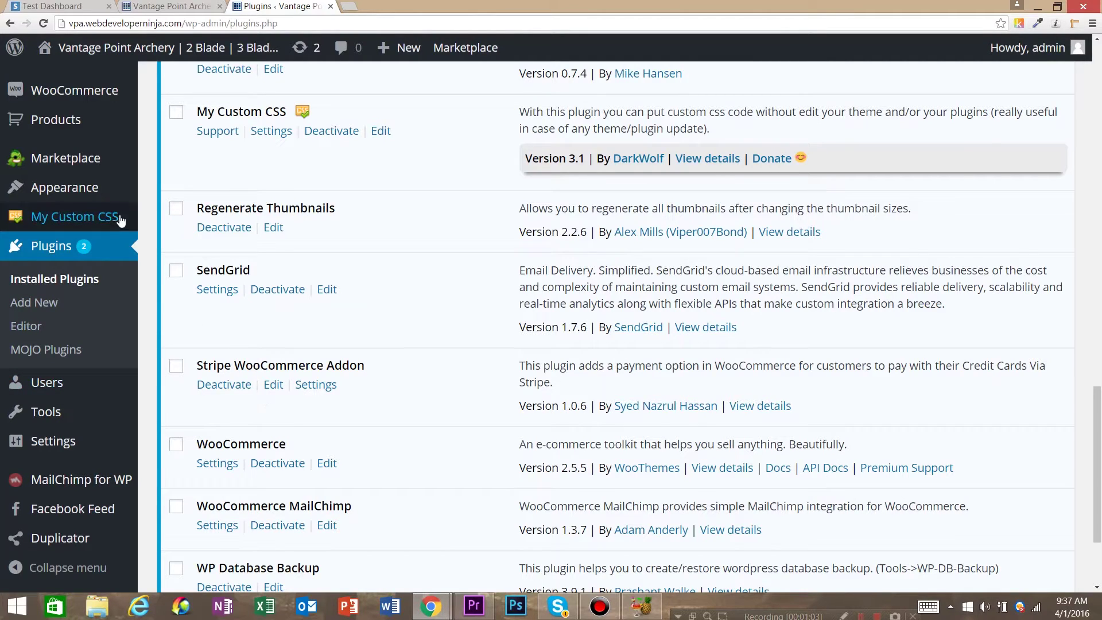
Go to WooCommerce Settings > Checkout > Stripe Cards Settings.
mouse_move(100, 95)
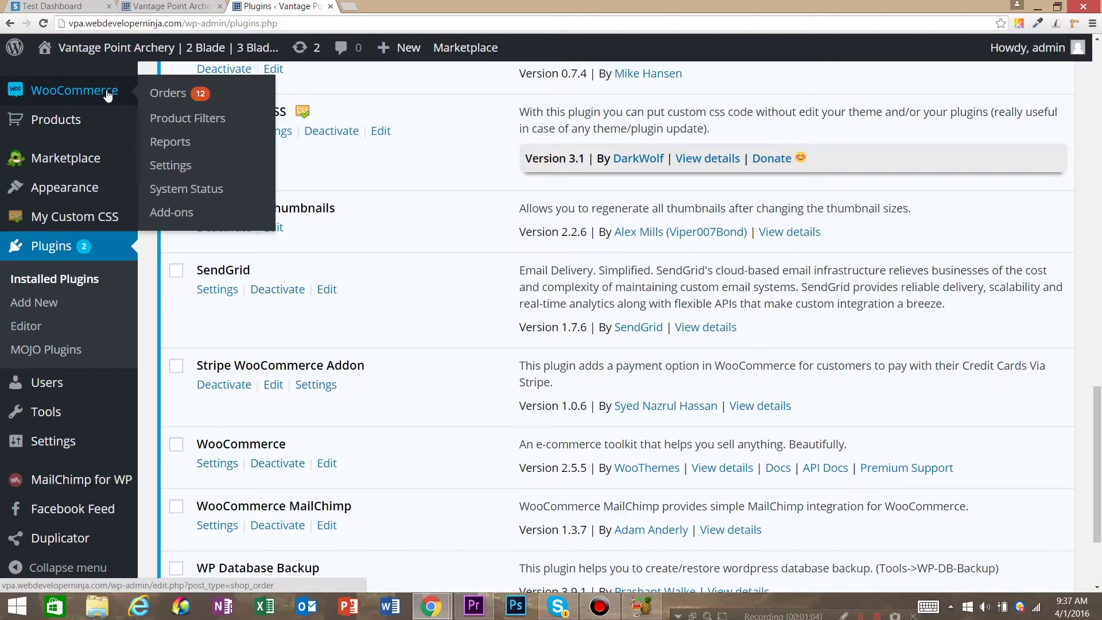
click(174, 165)
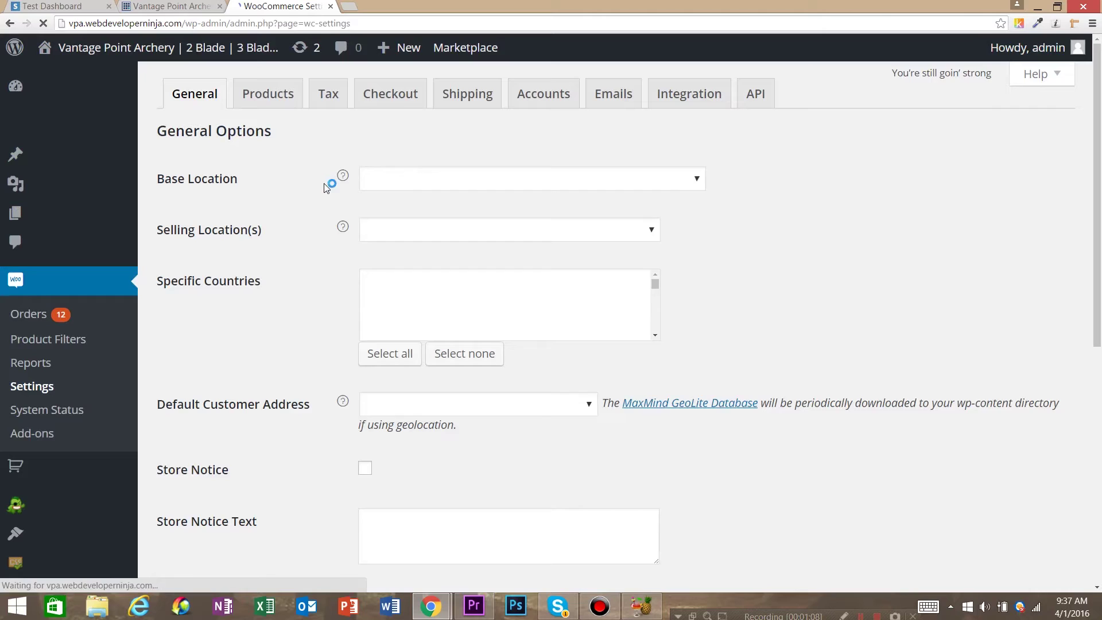
click(383, 105)
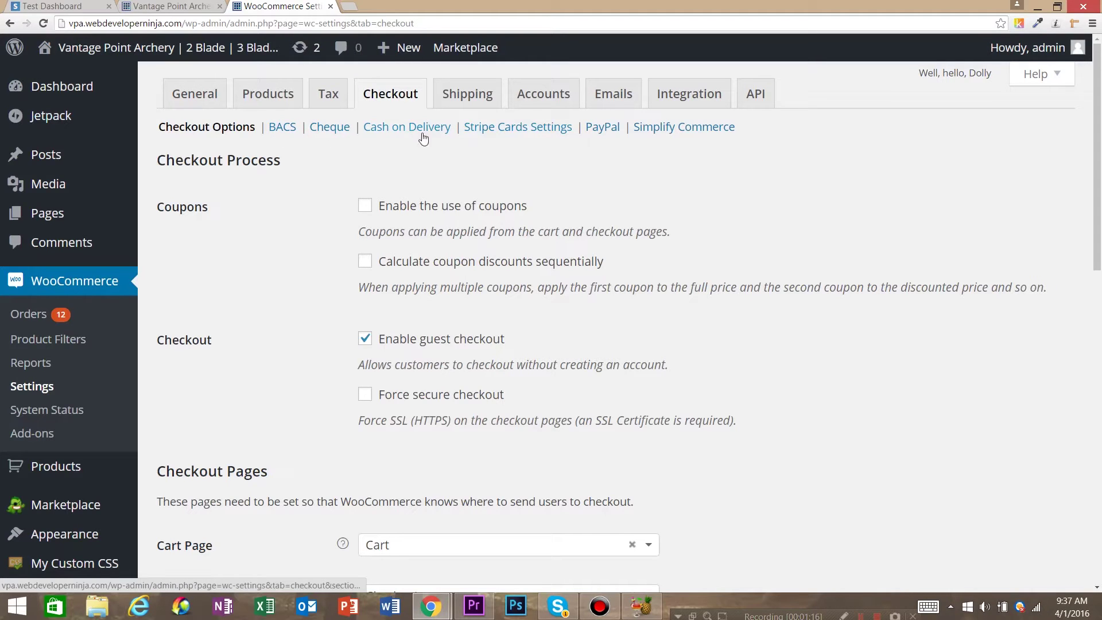
click(515, 130)
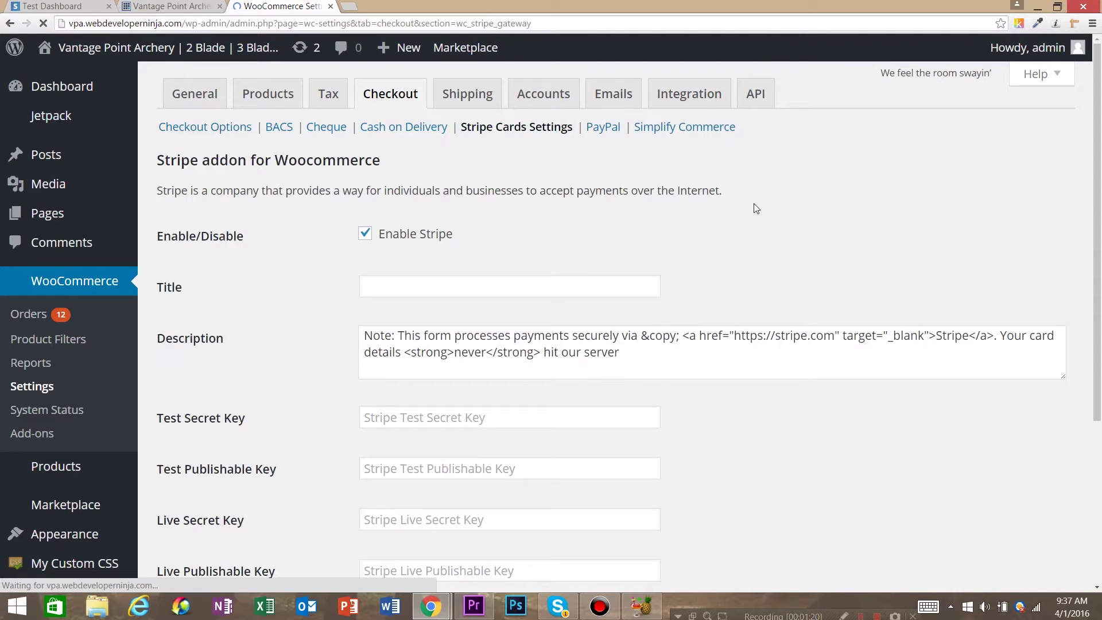
Review the Stripe settings and click through the empty Test and Live key fields.
drag(1099, 194, 1093, 258)
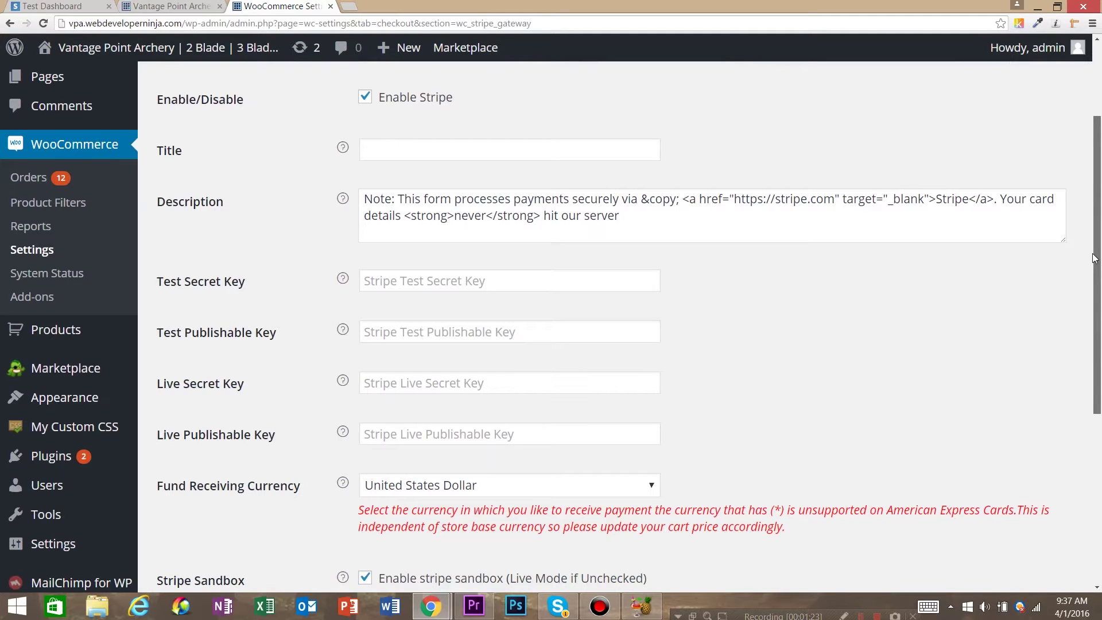
scroll(650, 168, up, 1)
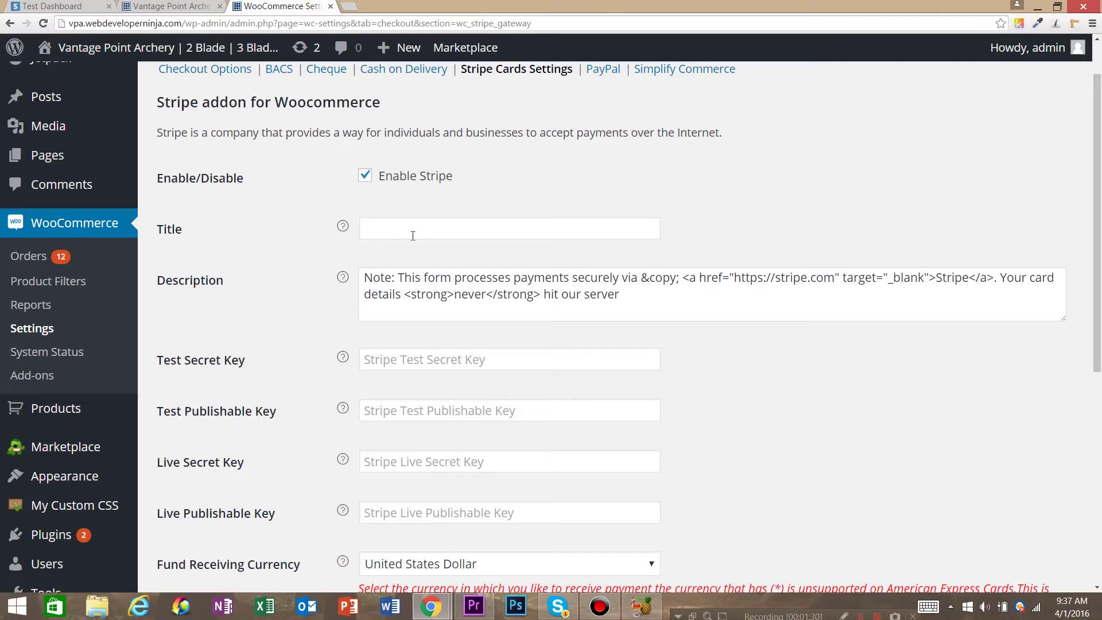
drag(1093, 201, 1100, 273)
click(407, 231)
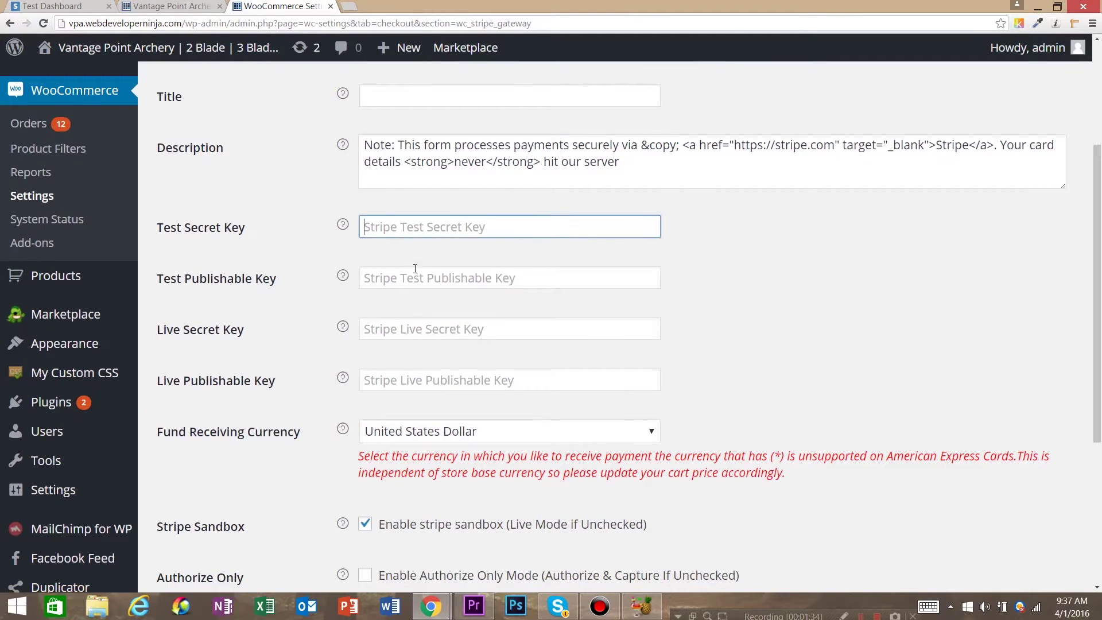
click(420, 281)
click(414, 333)
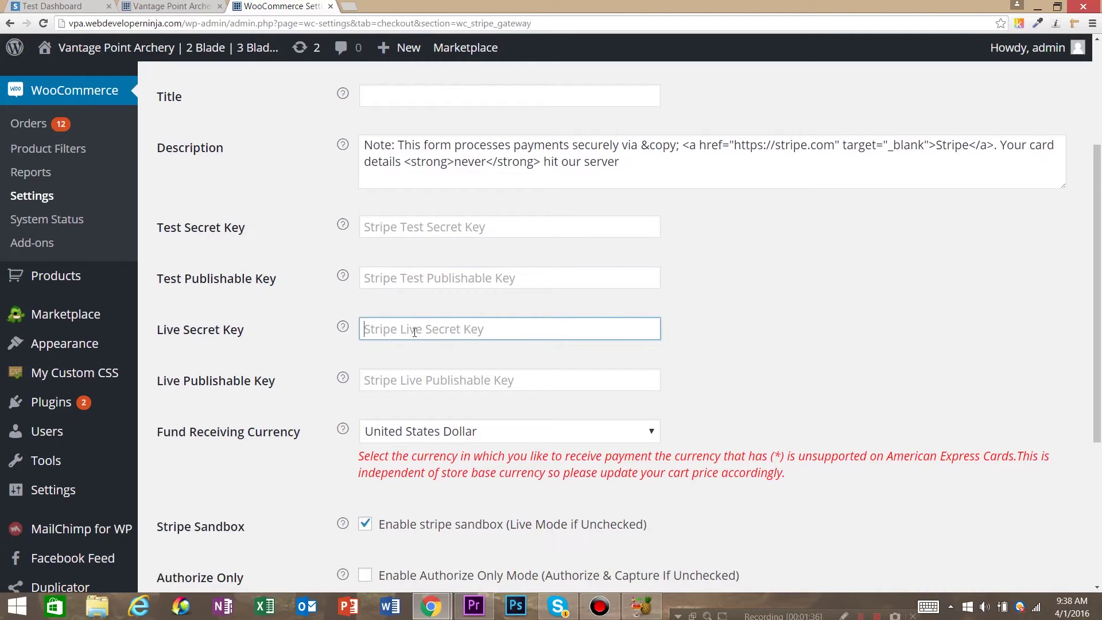
View Stripe's test dashboard, dismiss the live-mode activation prompt, and show the account options.
click(57, 5)
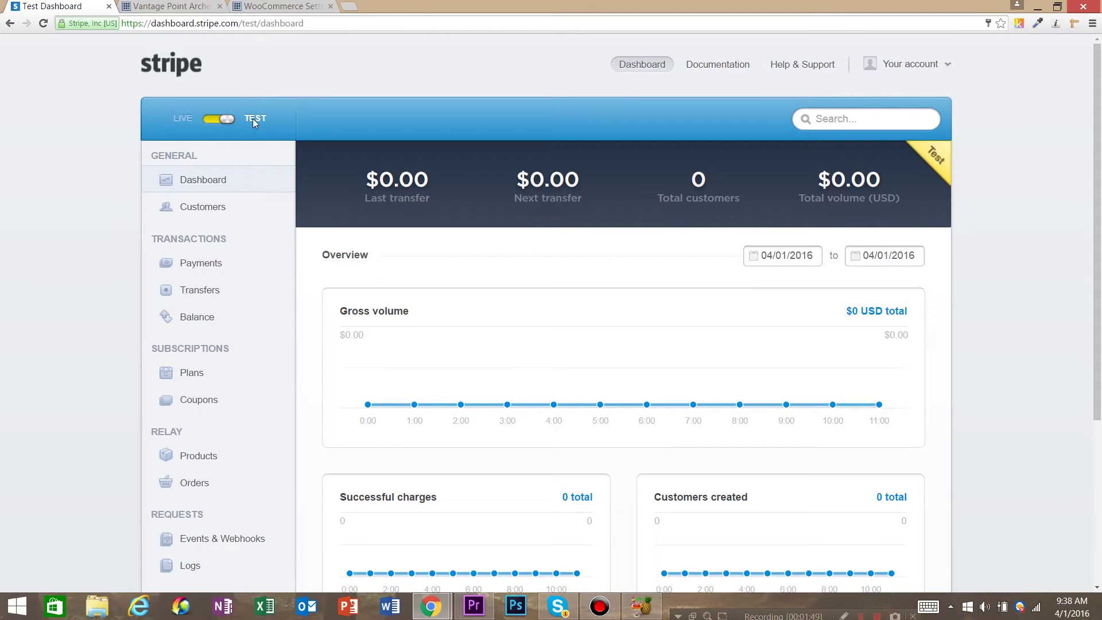
click(225, 120)
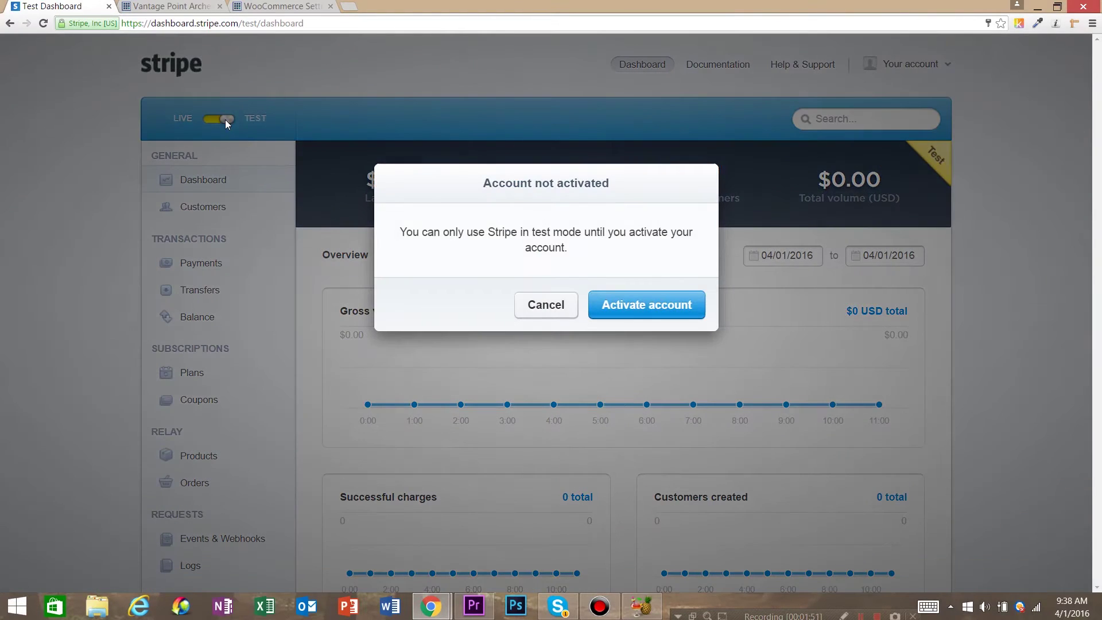
click(546, 307)
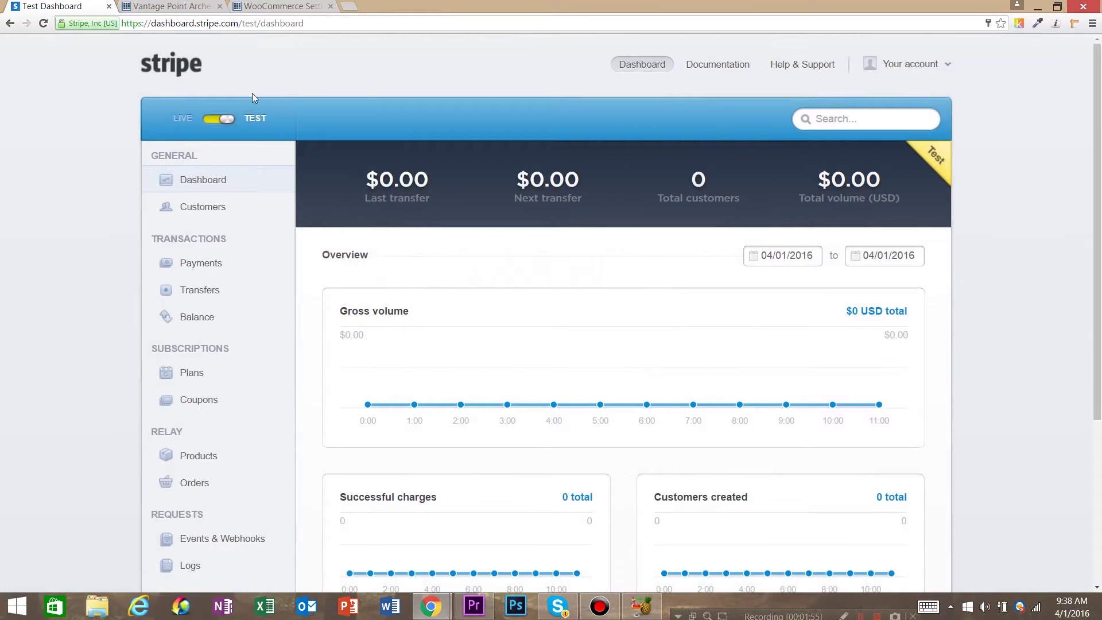
click(891, 63)
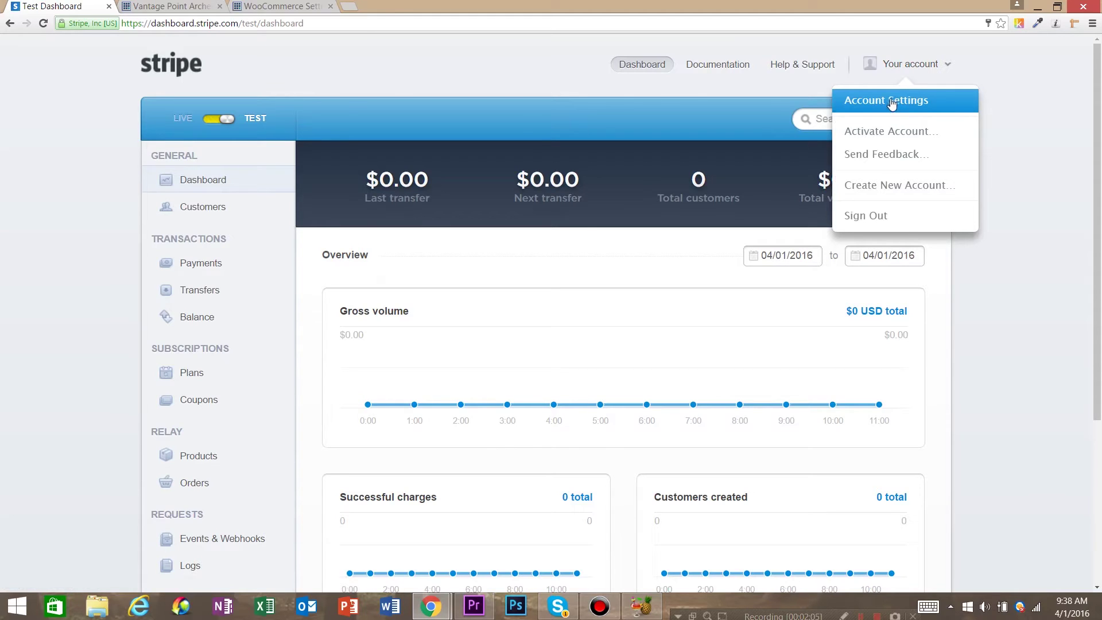
Show the API Keys tab in Stripe account settings and select the test secret key.
click(892, 102)
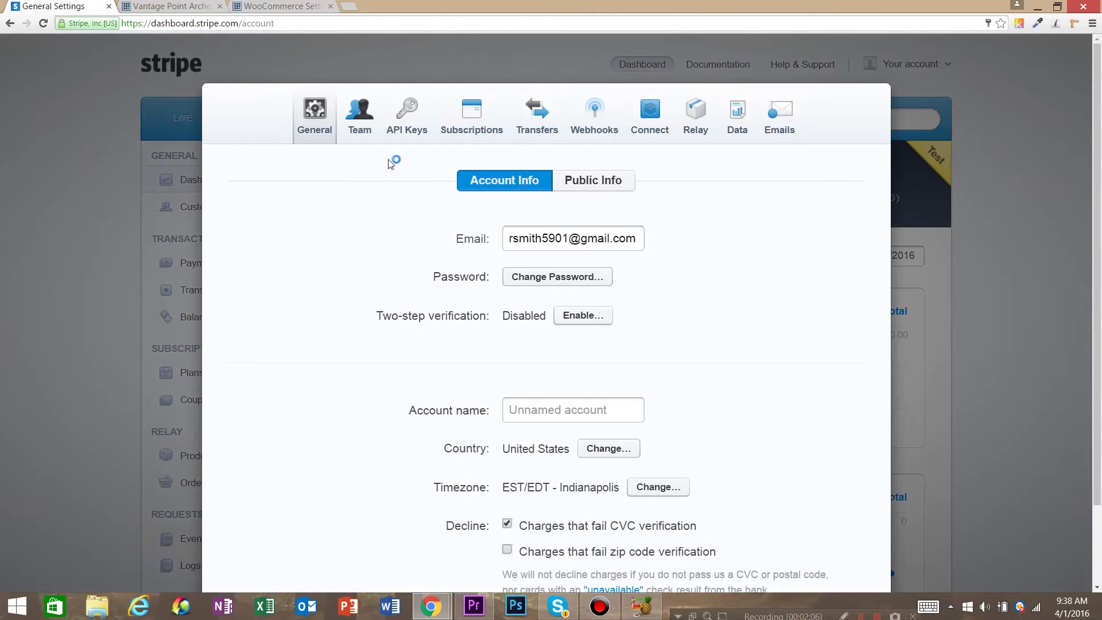
click(1005, 113)
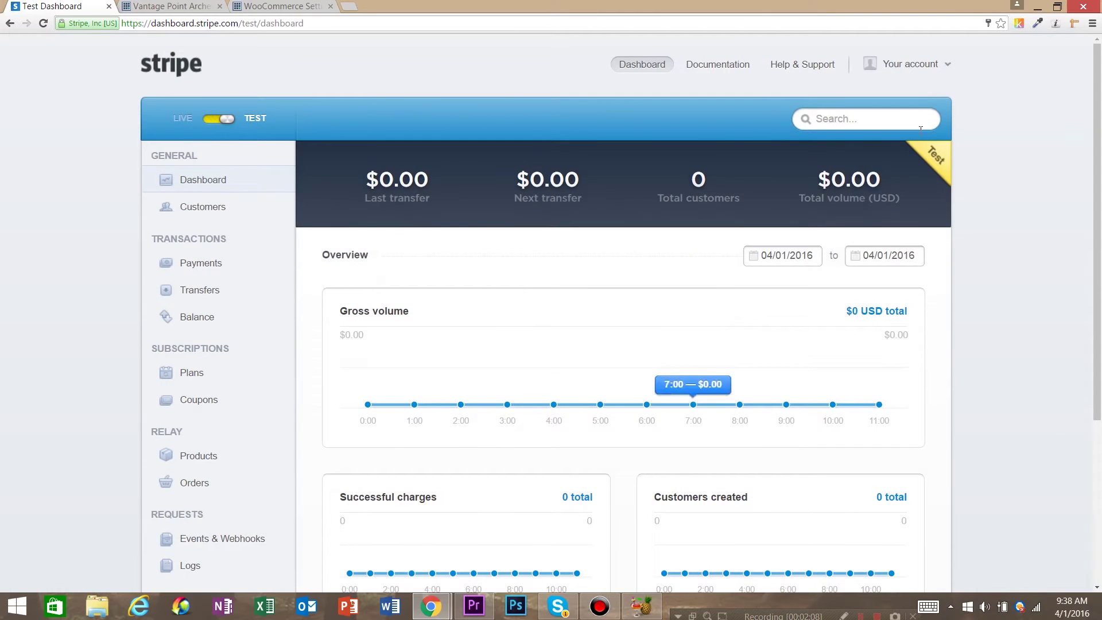
click(916, 65)
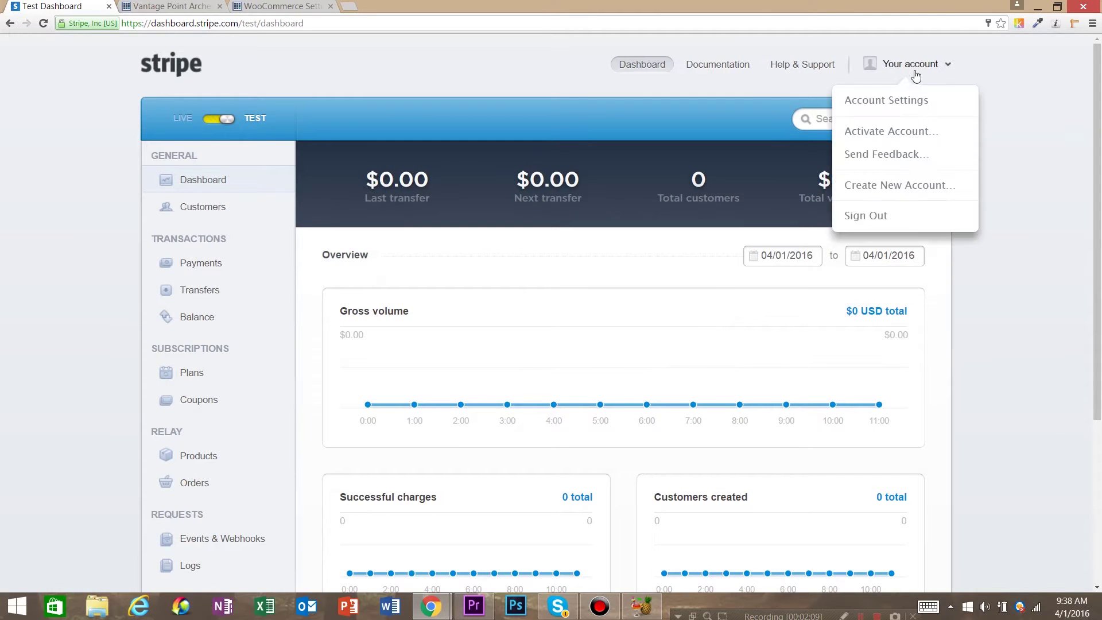
click(878, 100)
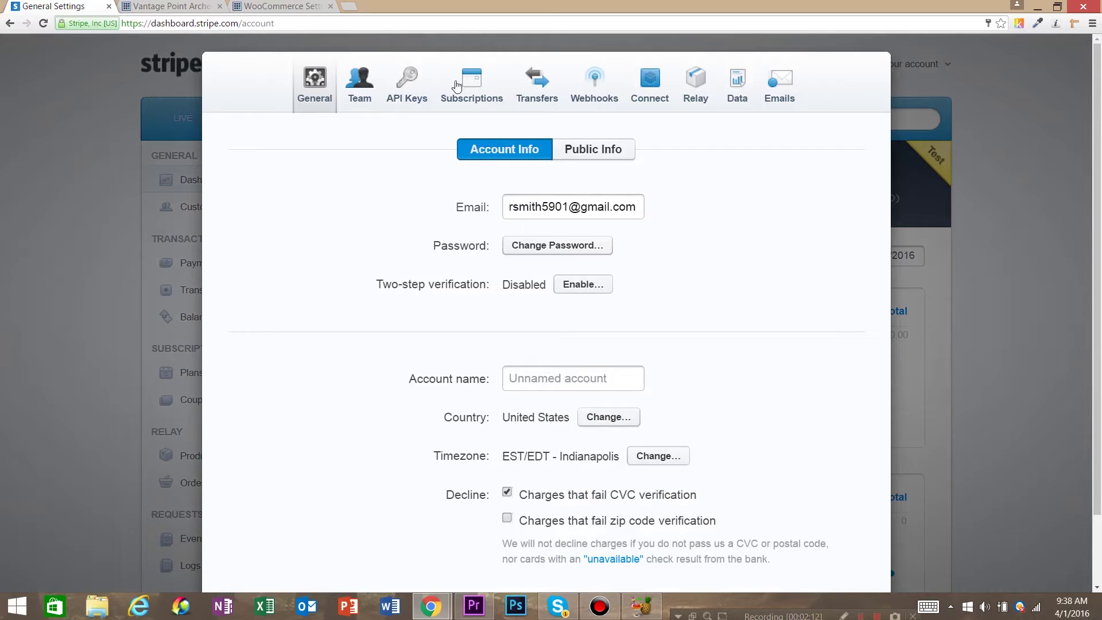
click(401, 92)
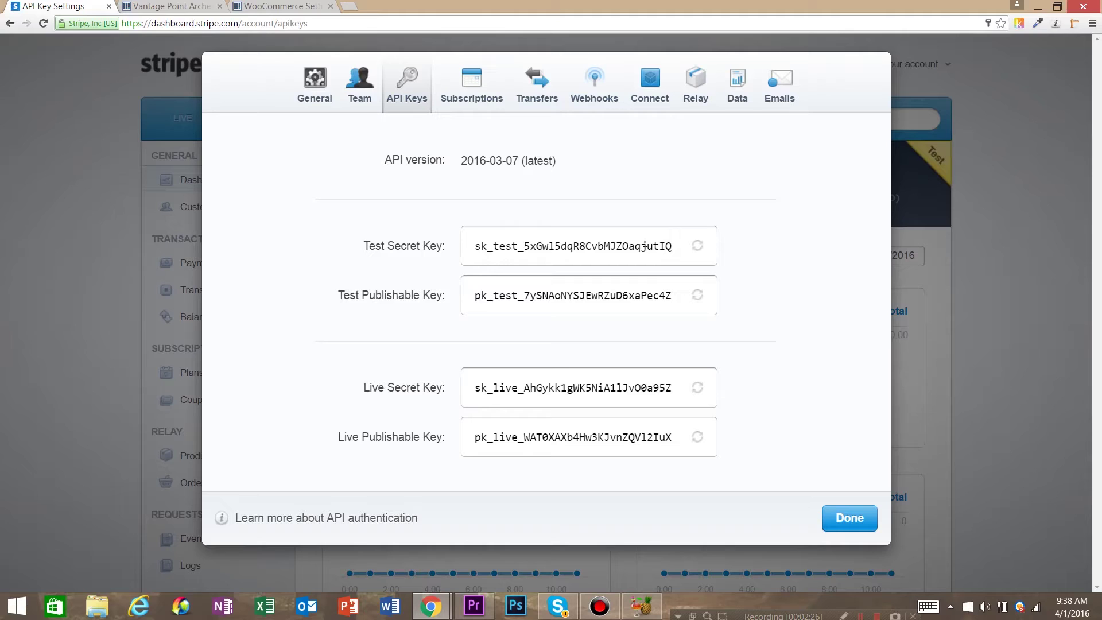
double_click(644, 242)
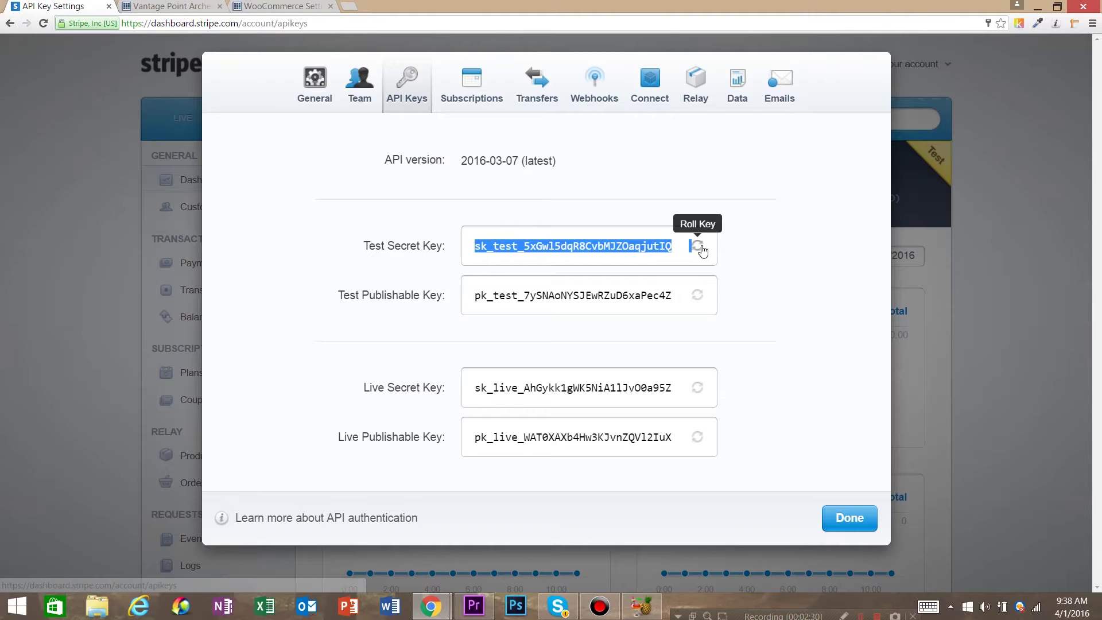
click(644, 257)
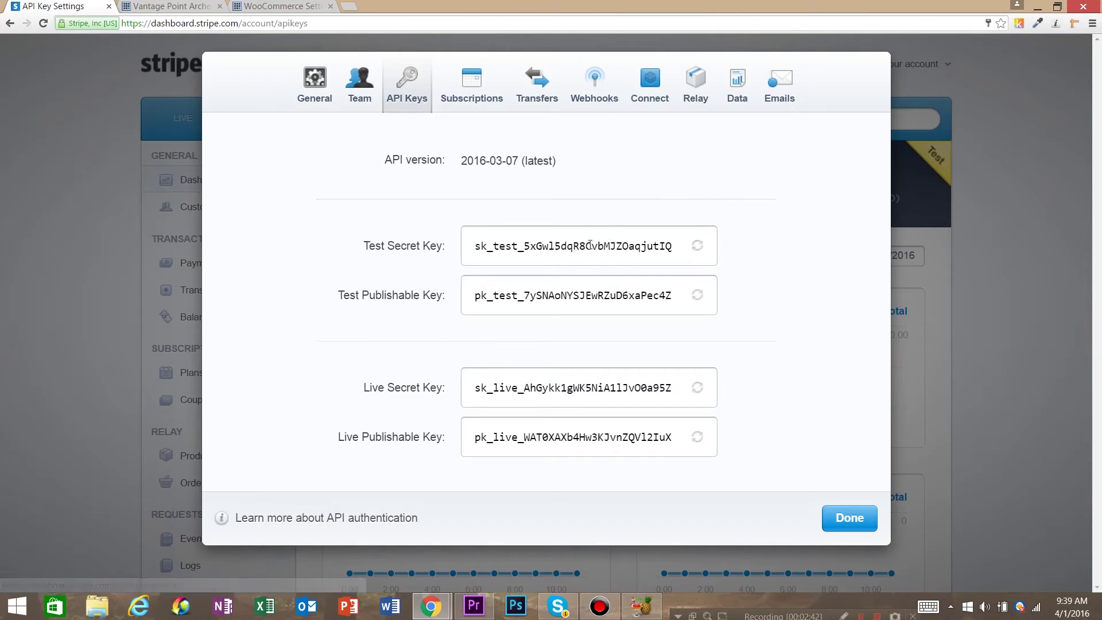
Paste Stripe's test secret key into WooCommerce's Test Secret Key field.
double_click(590, 245)
key(ctrl+c)
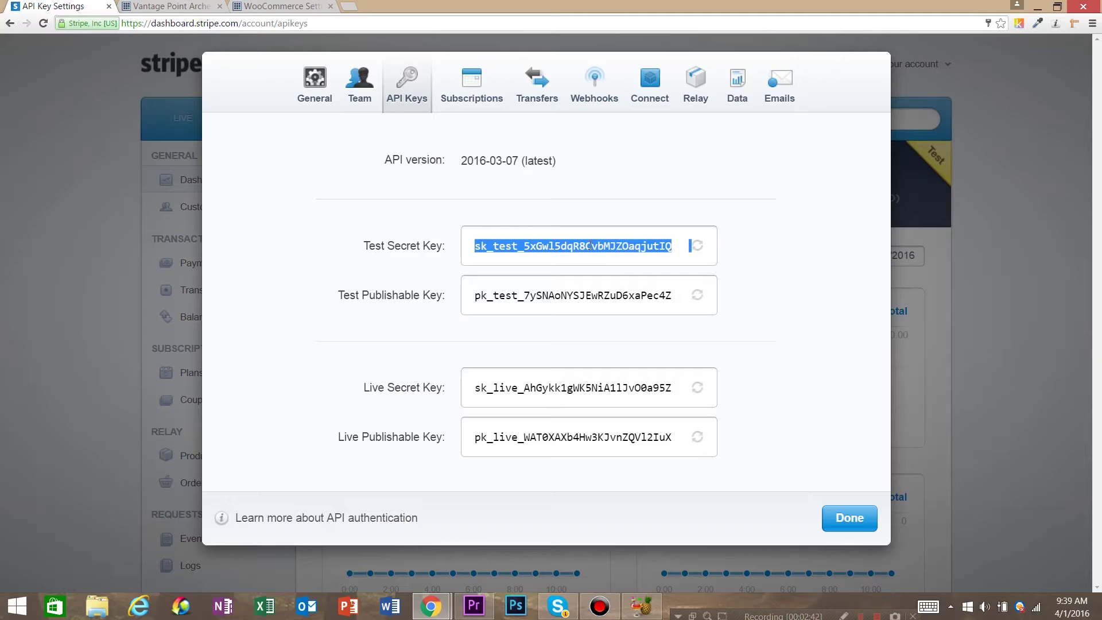
click(155, 9)
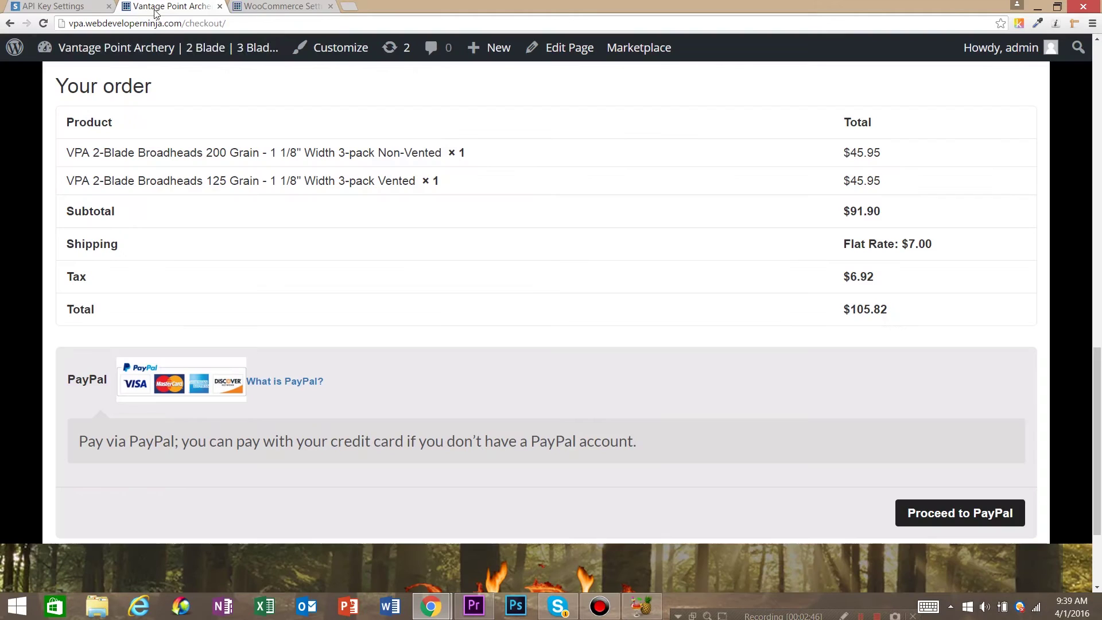
click(293, 6)
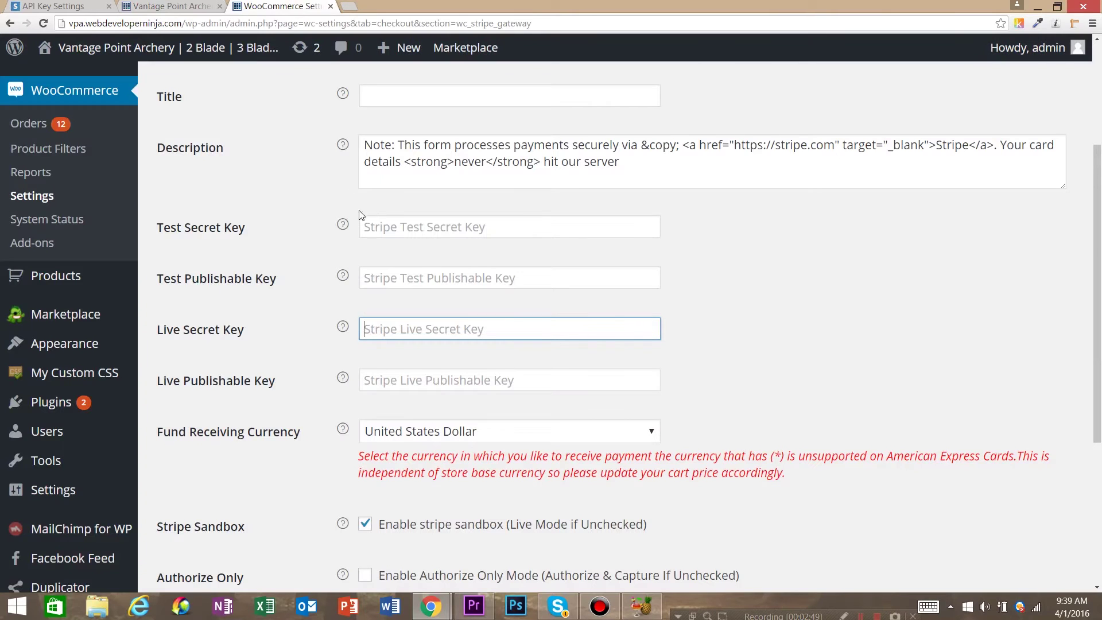
click(411, 225)
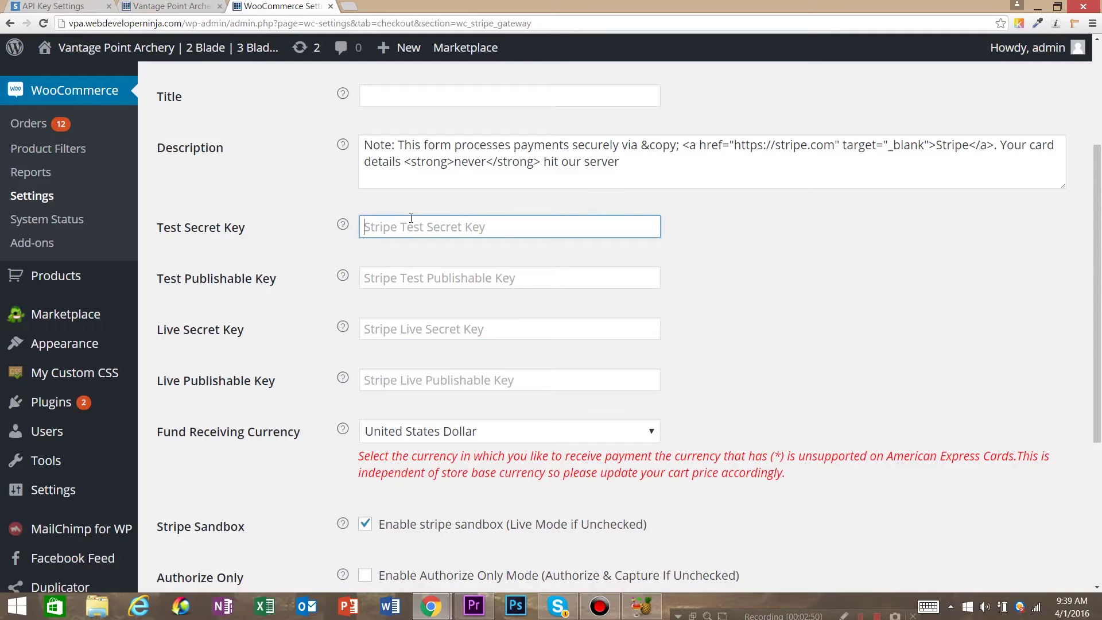
key(ctrl+v)
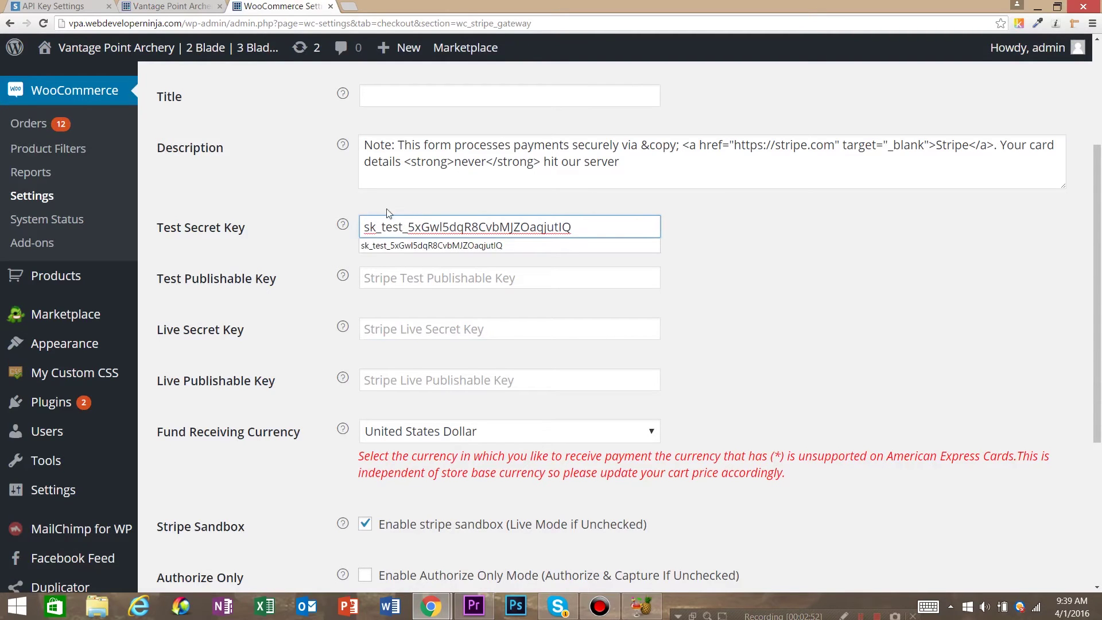
Copy the test publishable key from Stripe into the Test Publishable Key field.
click(153, 6)
click(96, 5)
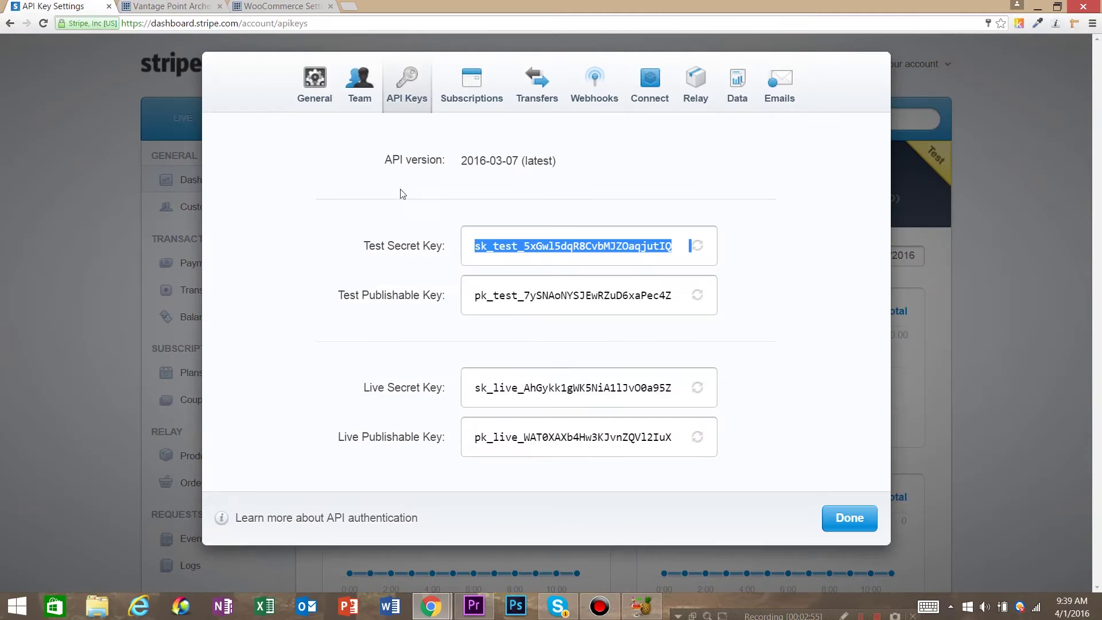
click(547, 298)
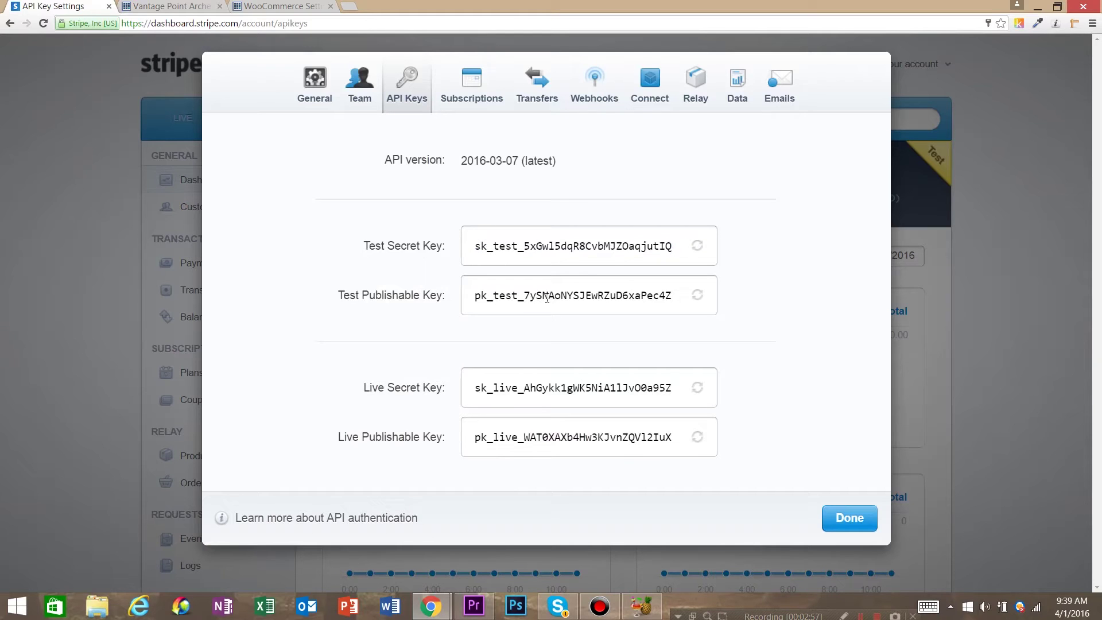
double_click(547, 297)
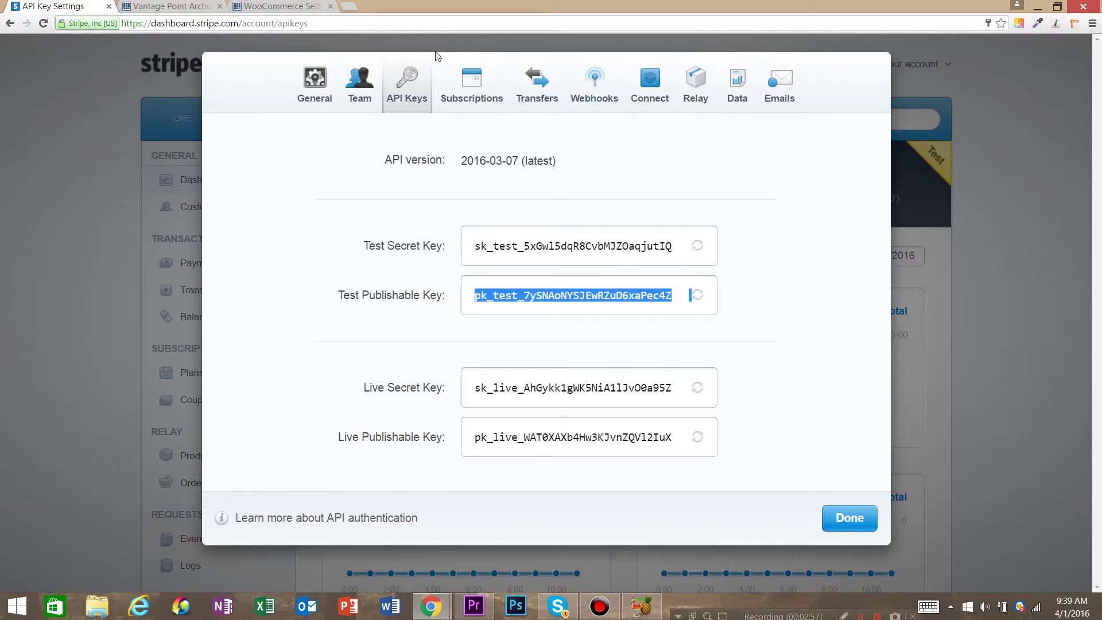
click(281, 6)
click(479, 270)
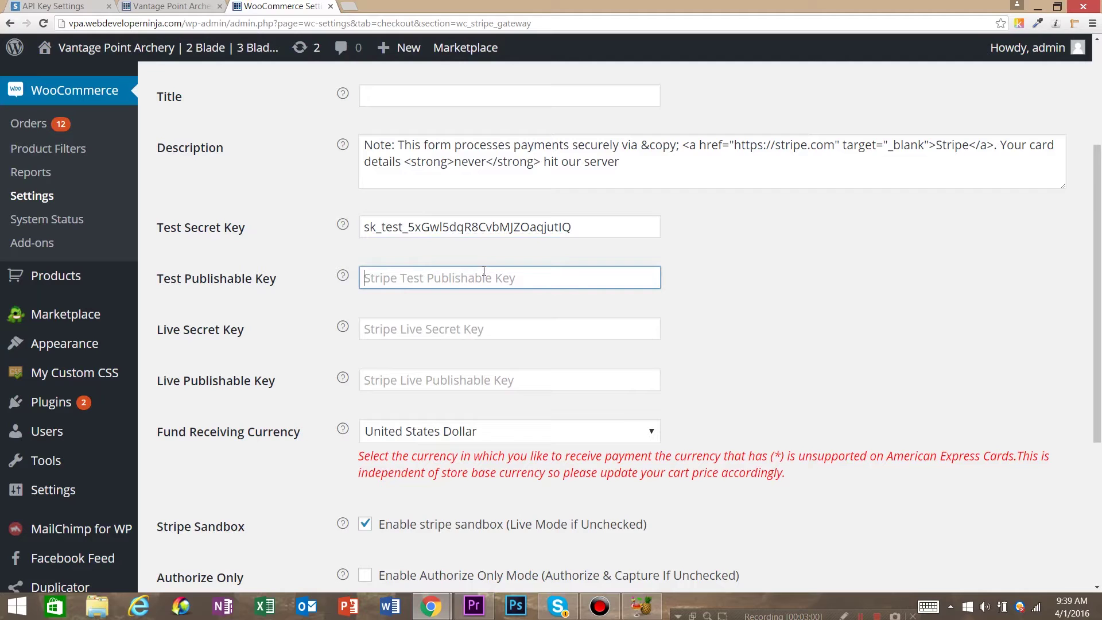
key(ctrl+v)
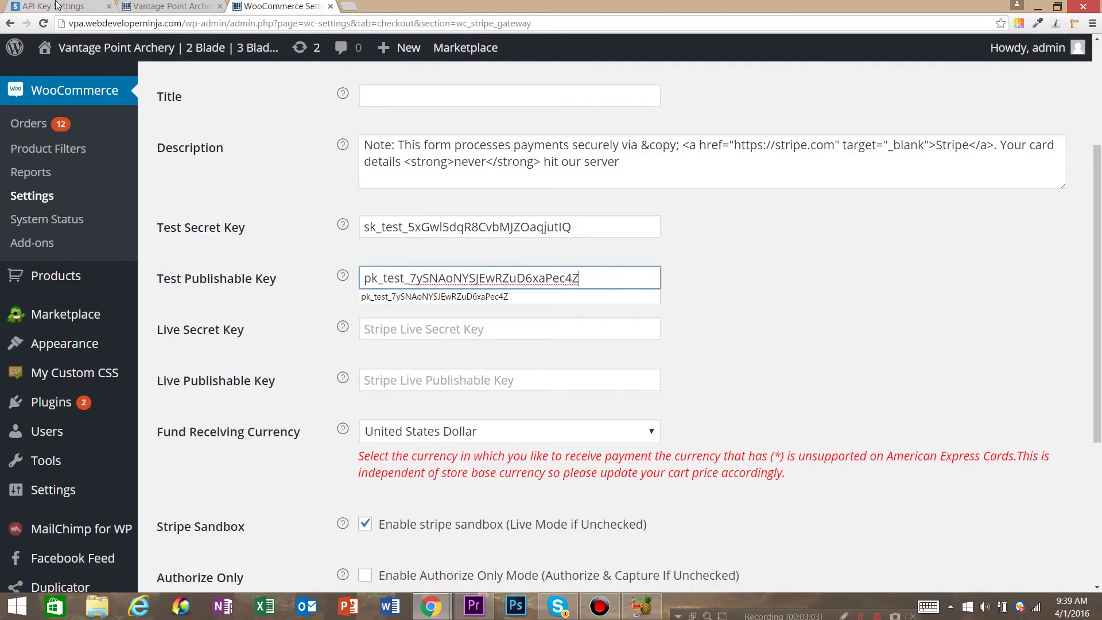
Copy the live secret key from Stripe into the Live Secret Key field.
click(58, 6)
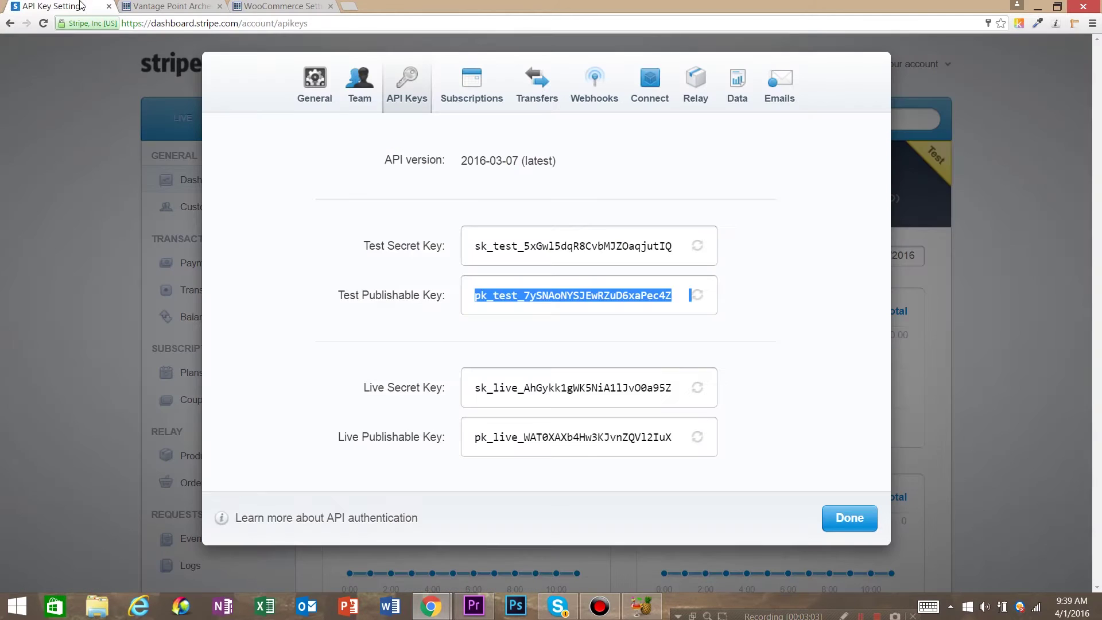
click(590, 386)
key(ctrl+c)
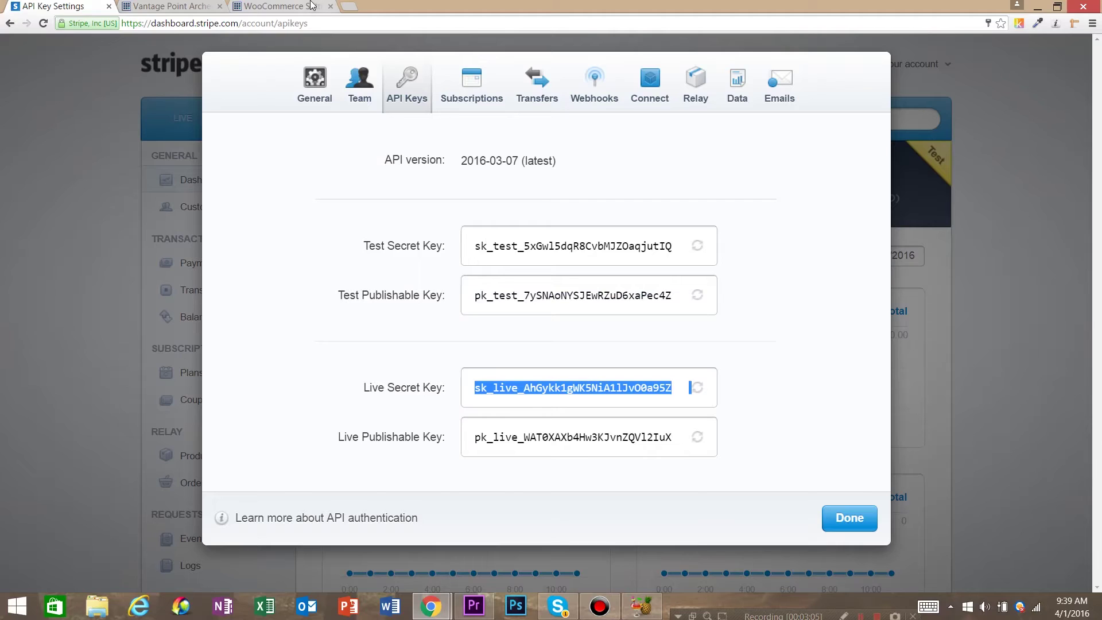
key(ctrl+shift+Tab)
click(414, 321)
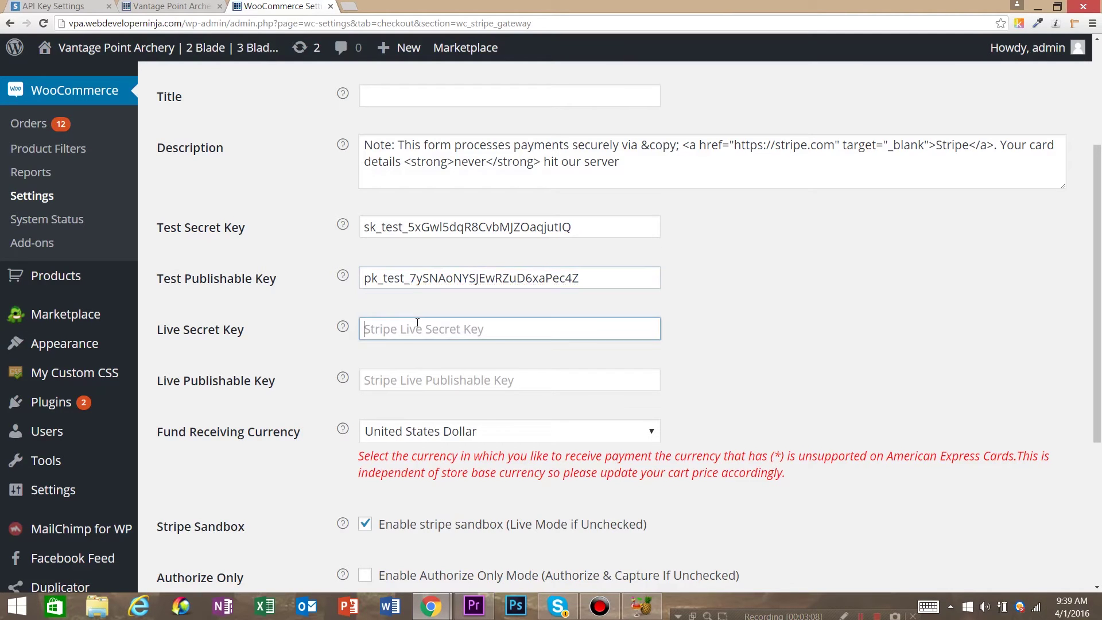
key(ctrl+v)
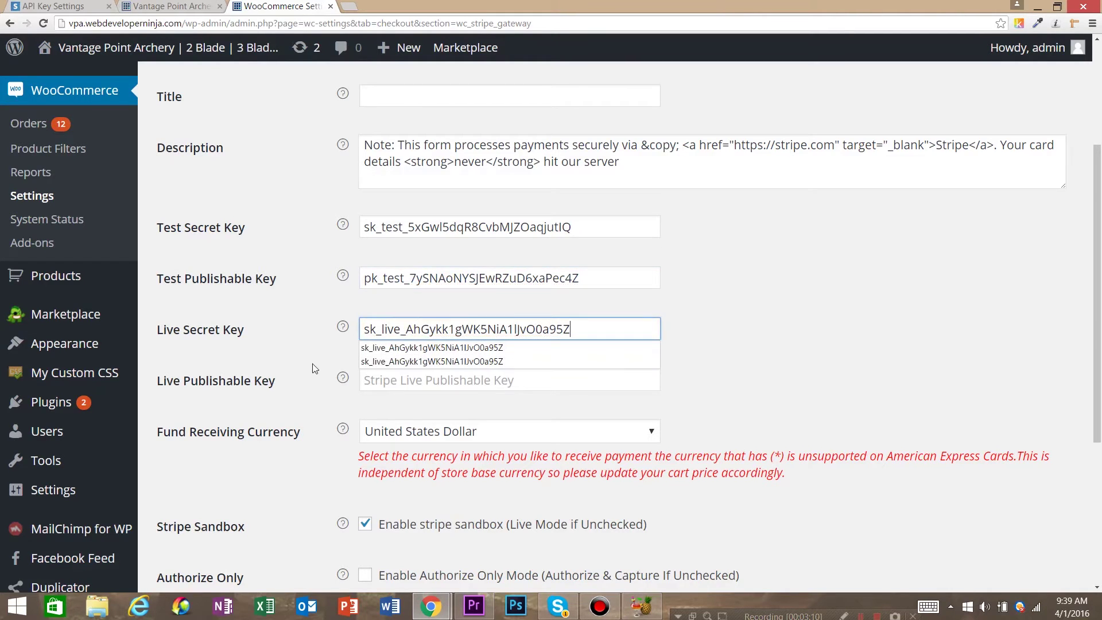
key(Escape)
Copy the live publishable key from Stripe into the Live Publishable Key field.
key(Tab)
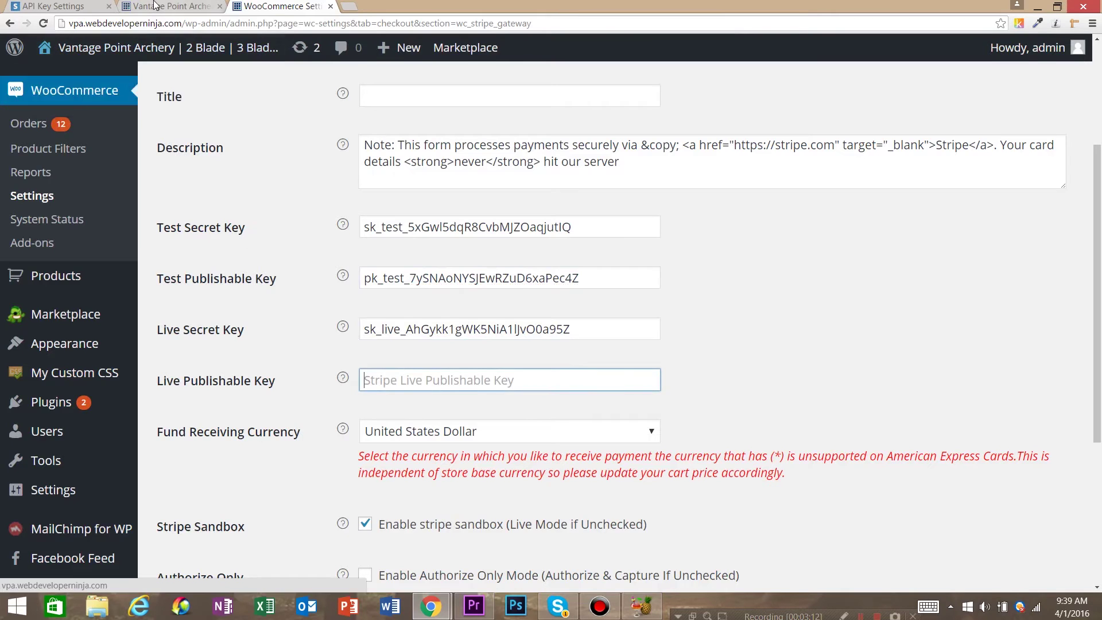
key(ctrl+shift+Tab)
key(ctrl+shift+Tab)
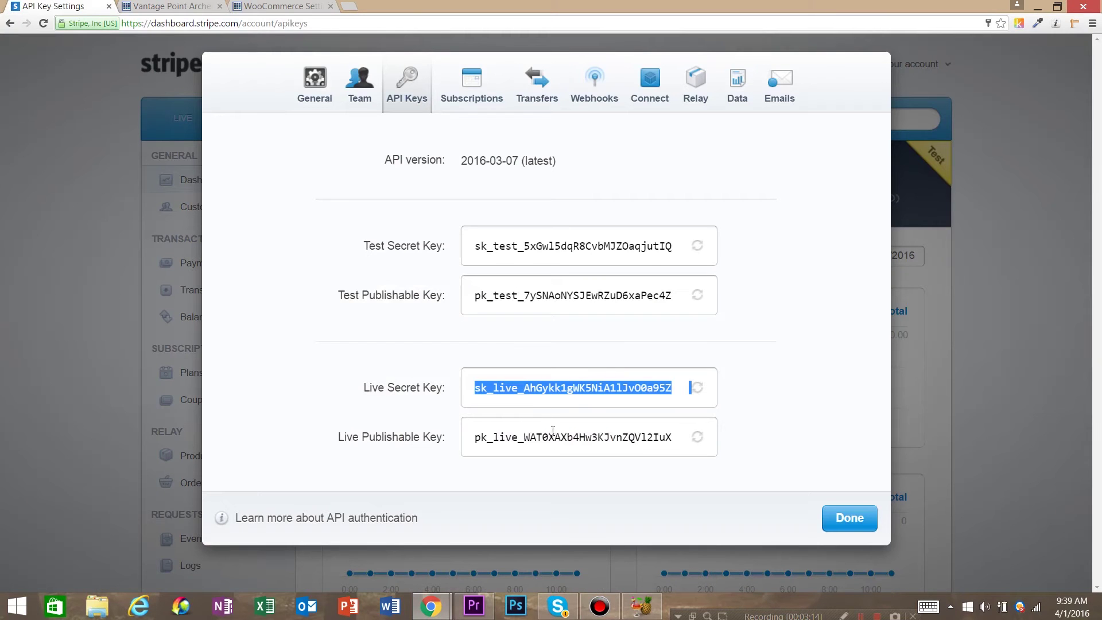
click(554, 431)
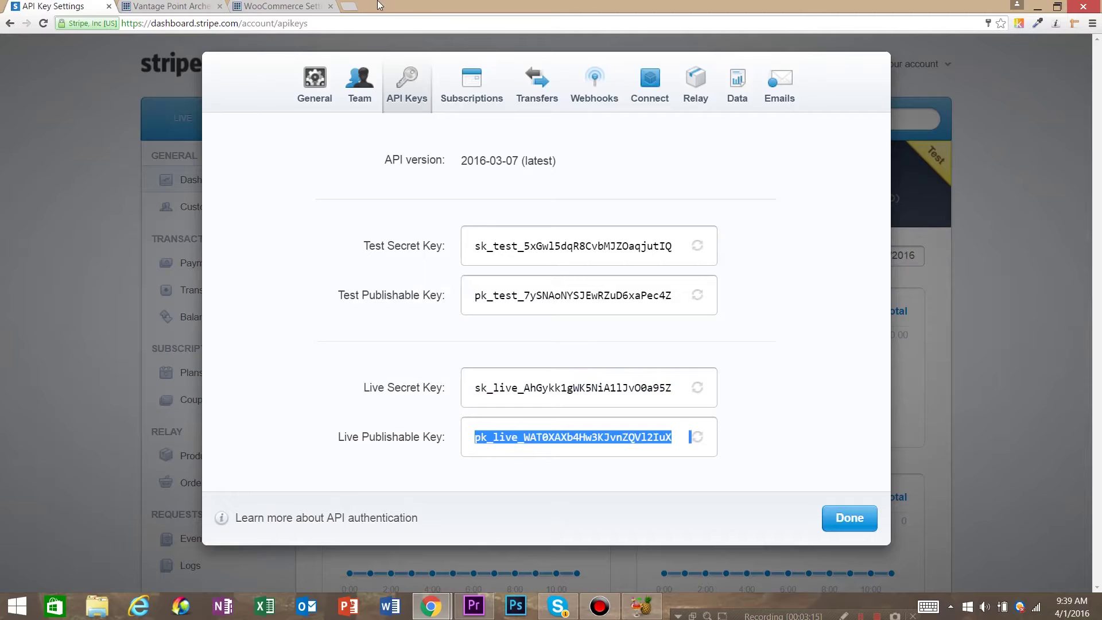
key(ctrl+c)
key(ctrl+Tab)
key(ctrl+Tab)
click(432, 381)
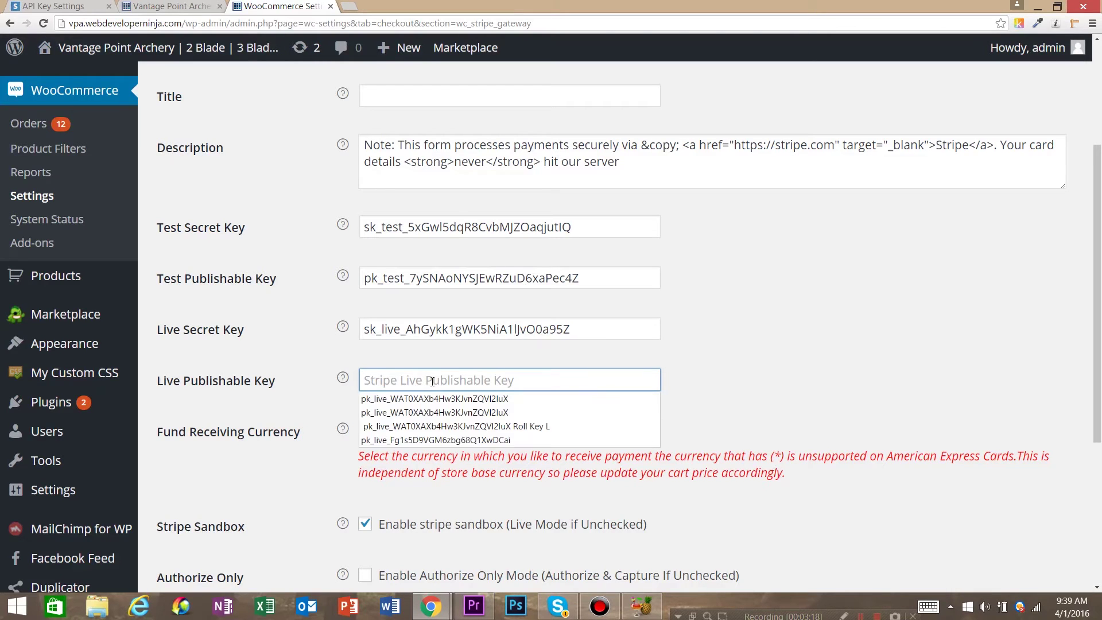
key(ctrl+v)
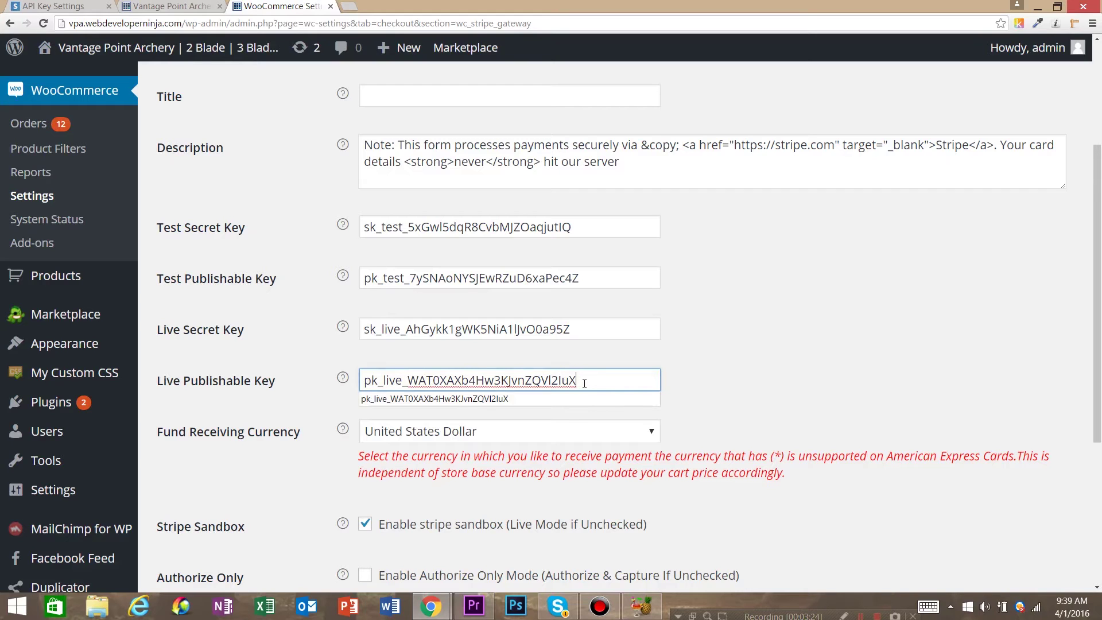
Save the Stripe Cards Settings with all four keys, then return to the checkout tab.
drag(1098, 238, 1099, 355)
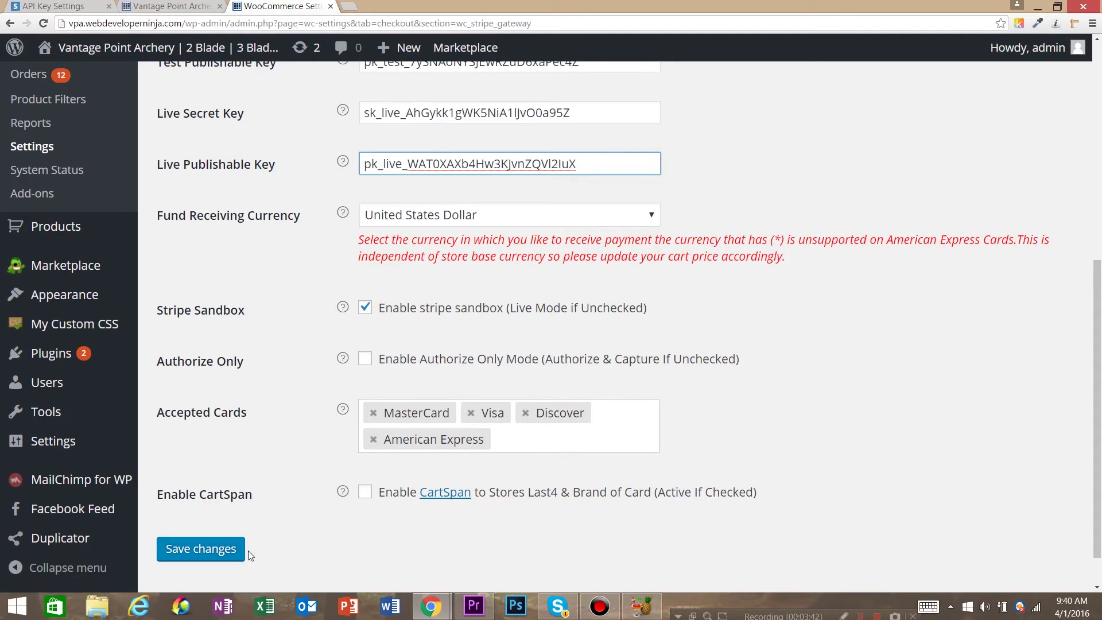
click(222, 552)
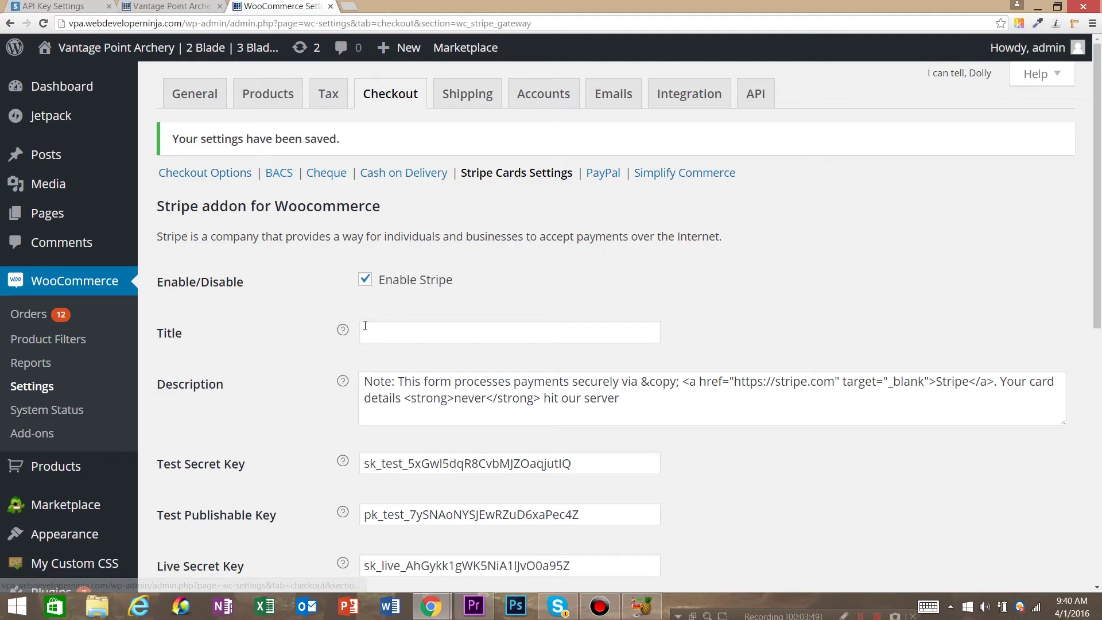
click(203, 6)
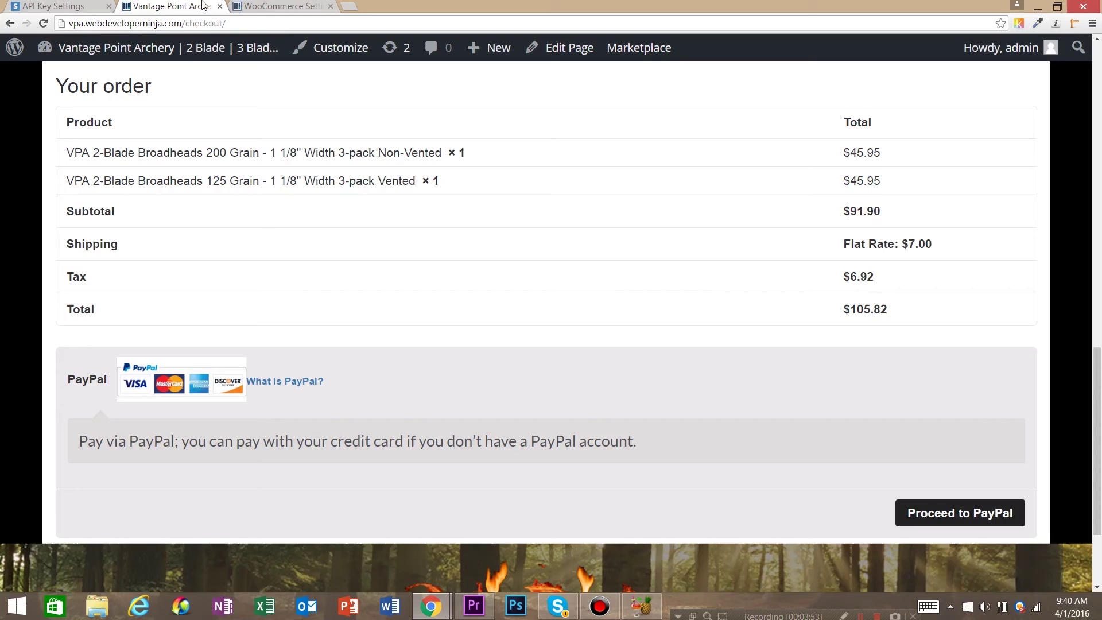
Reload the checkout, choose Stripe card payment to reveal the card form, then open a new tab.
click(43, 24)
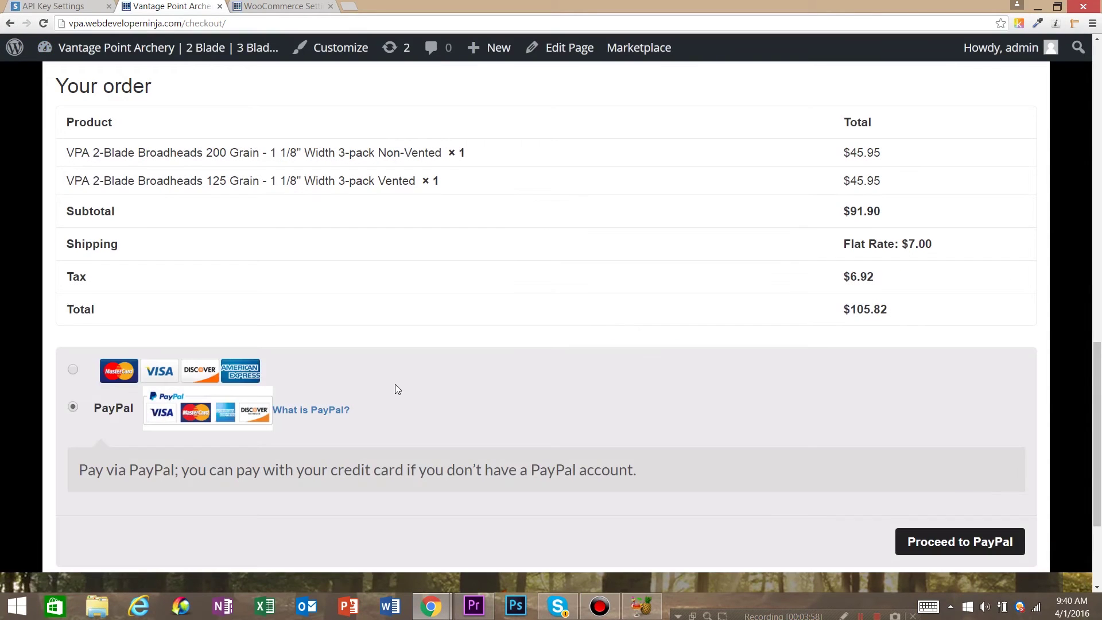
click(73, 370)
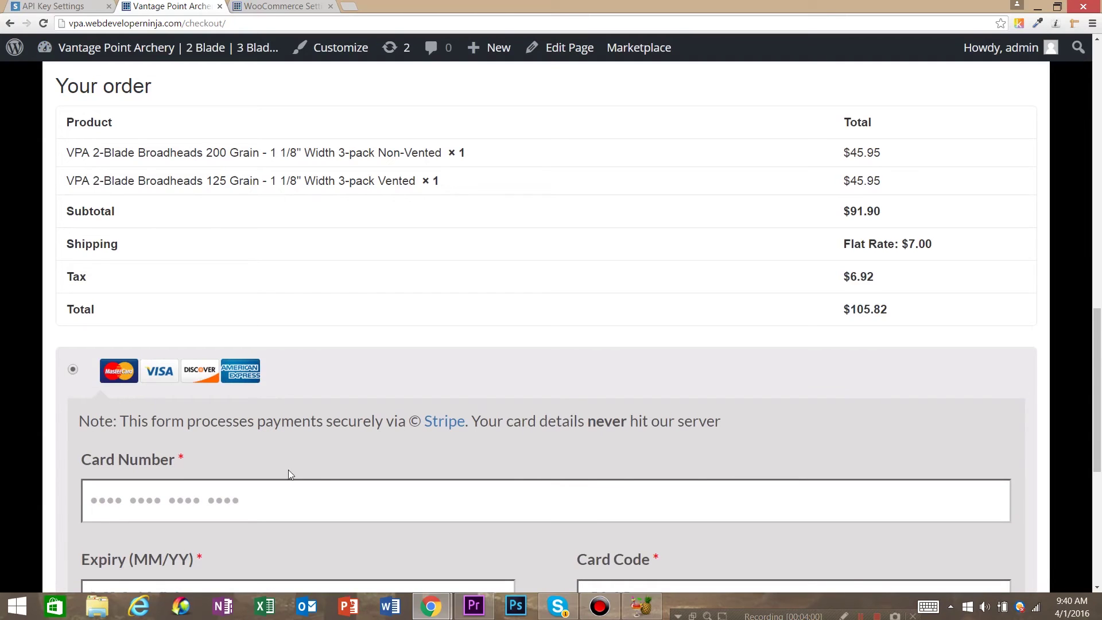
drag(1096, 342, 1090, 396)
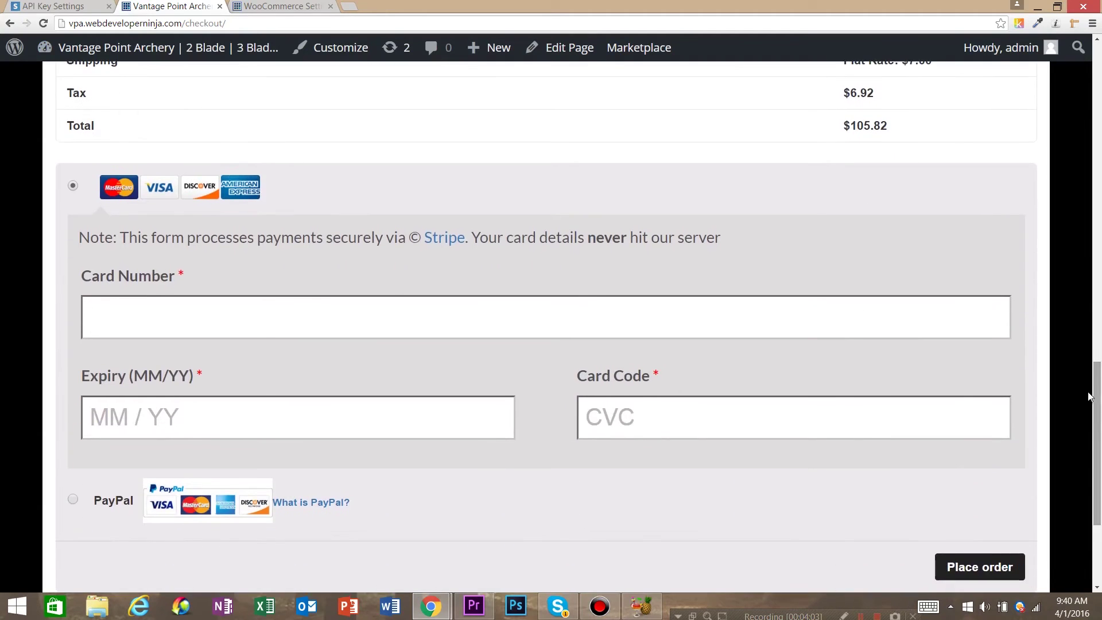
click(348, 7)
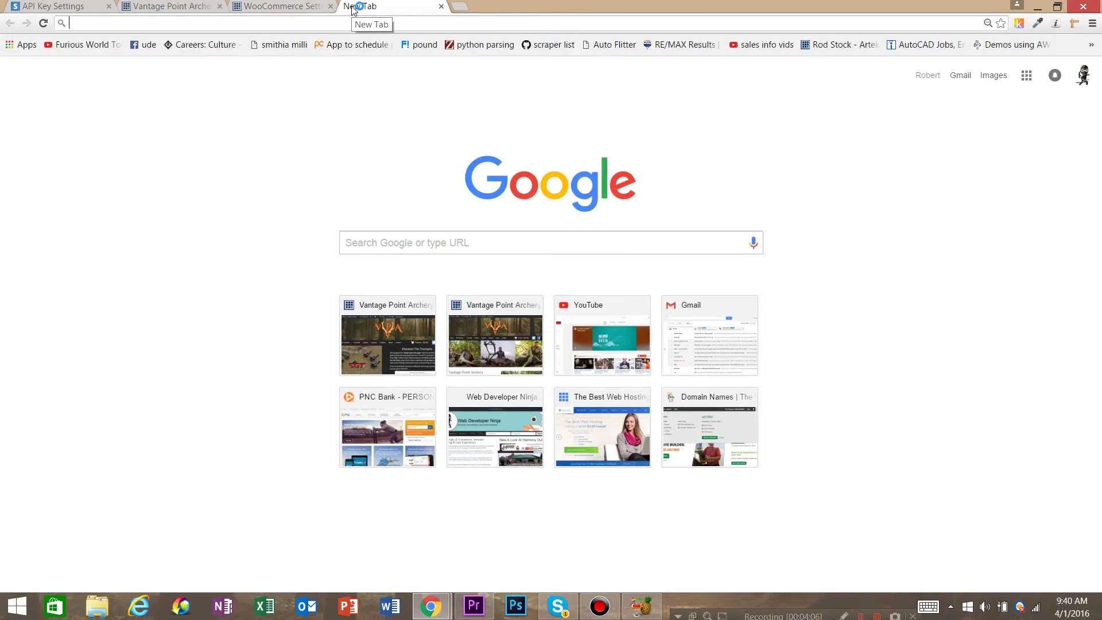
text(test)
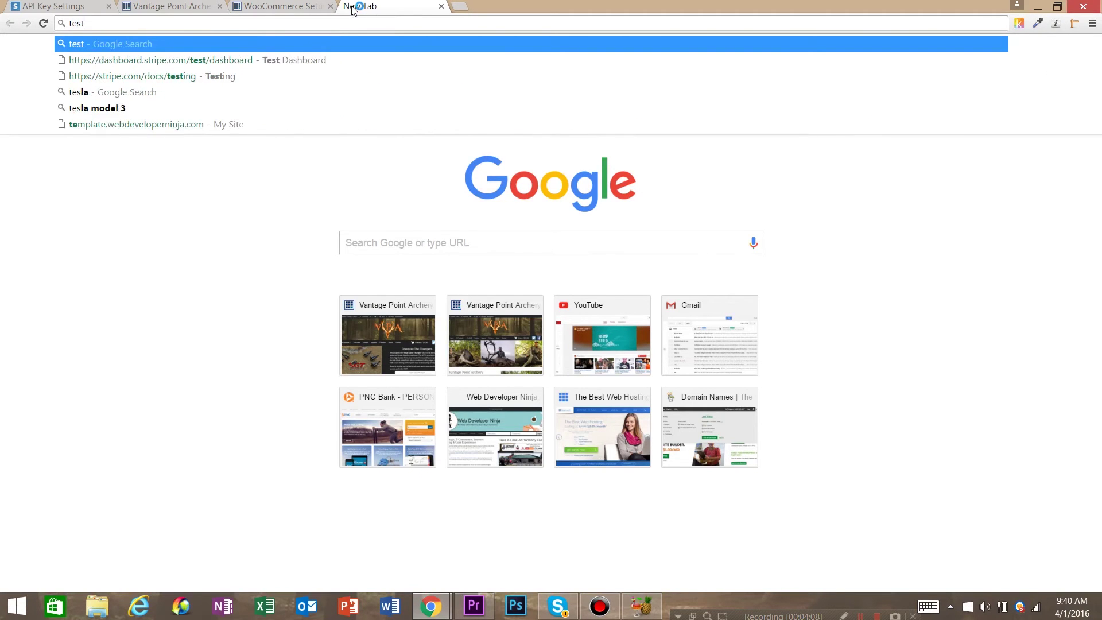
text( stripe cards)
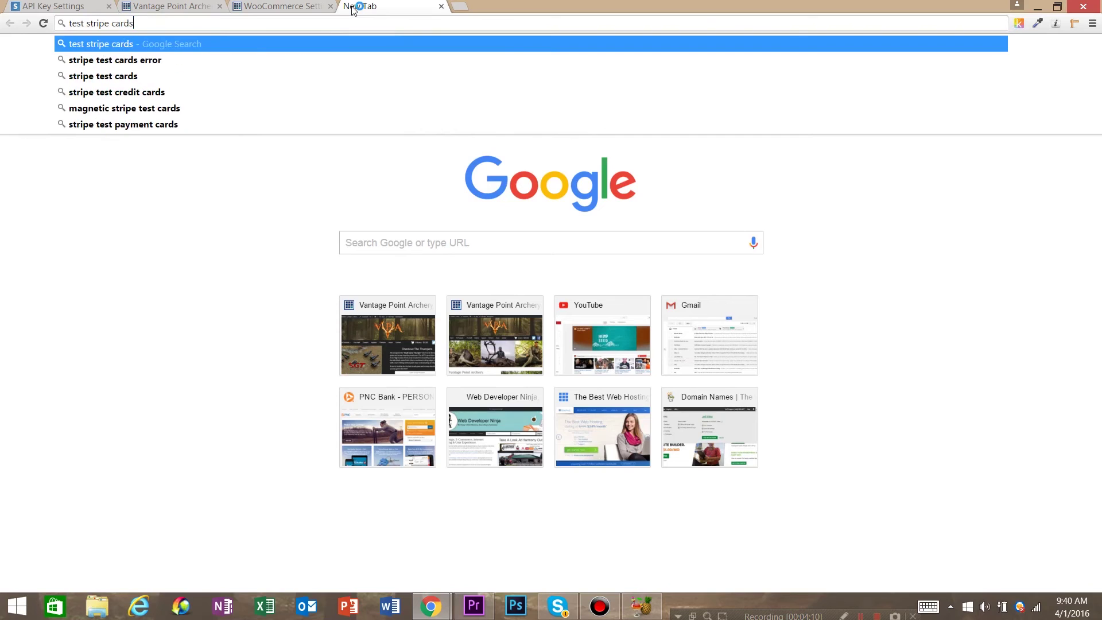
key(Return)
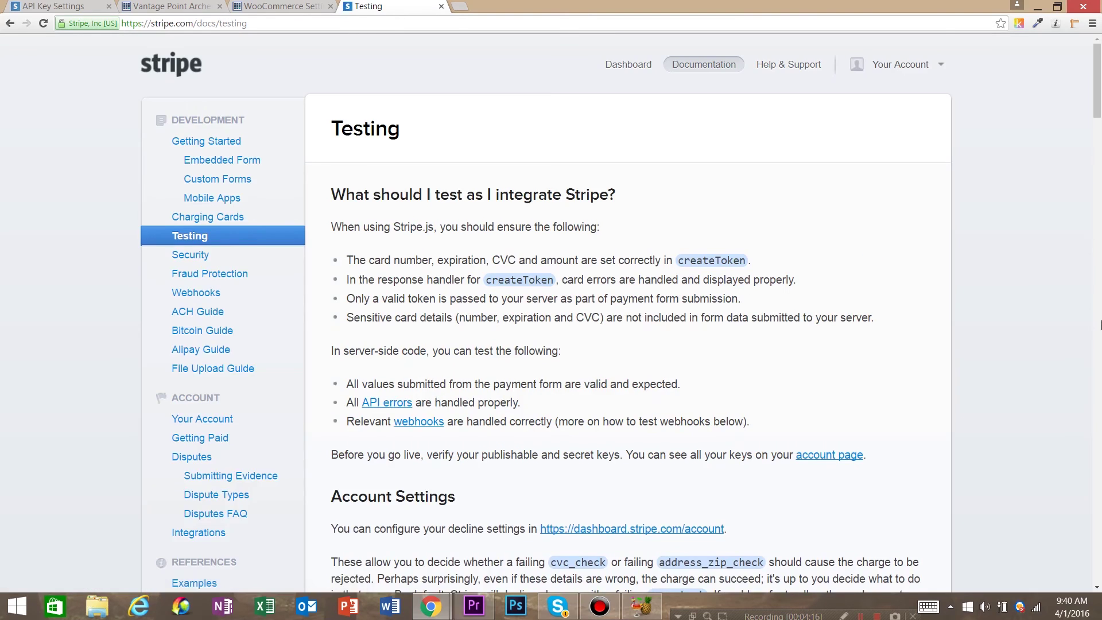
scroll(1096, 326, down, 20)
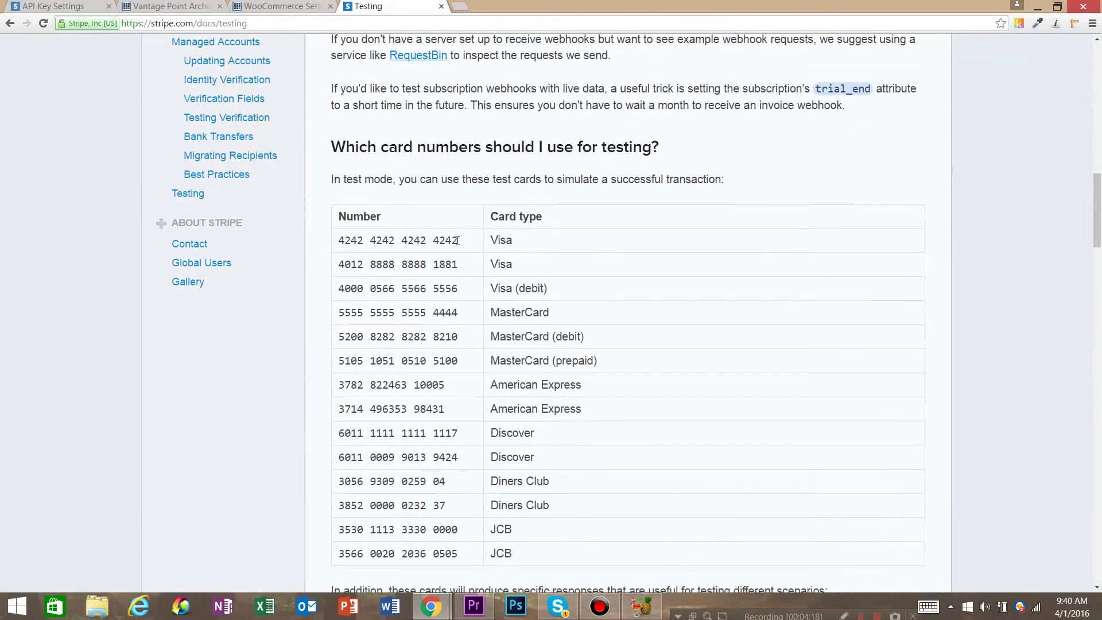
drag(458, 240, 344, 242)
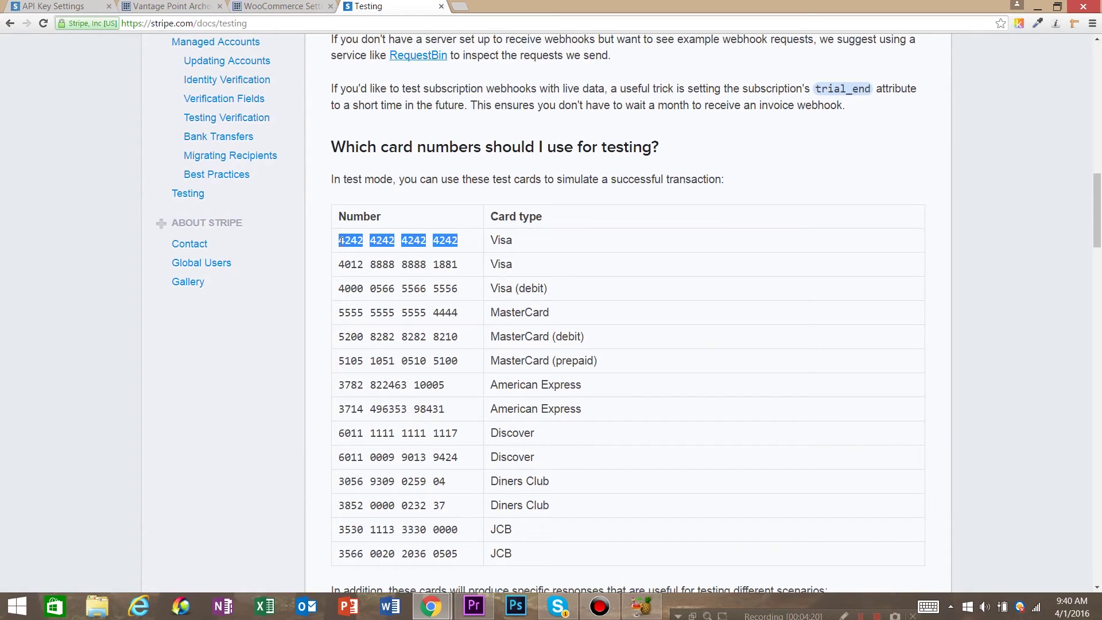
click(256, 5)
click(178, 6)
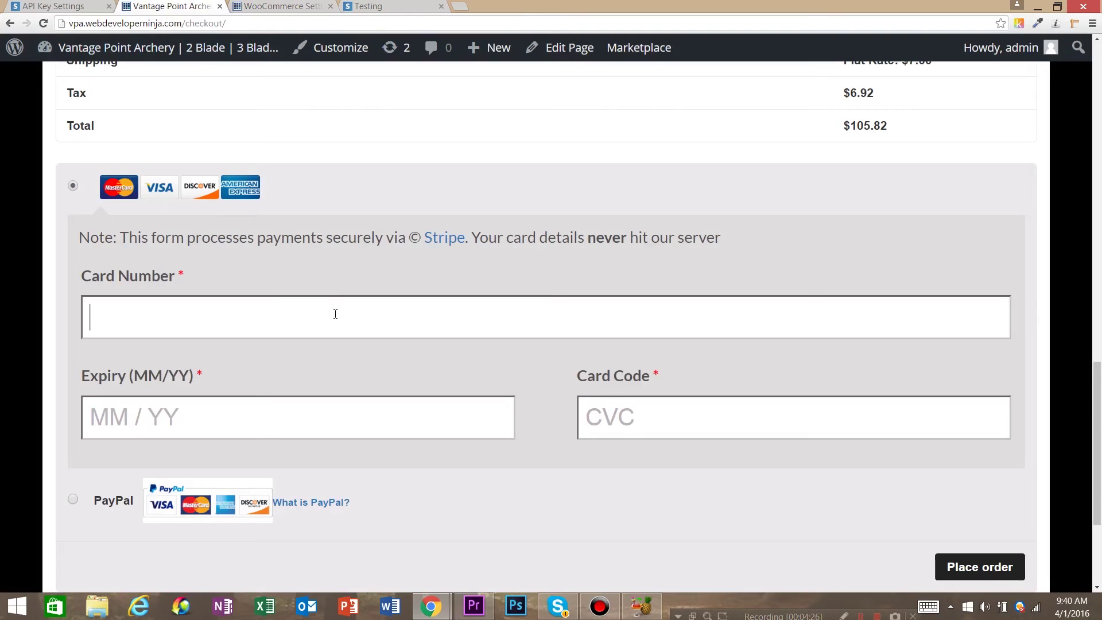
Place the $105.82 order with the 4242 test card, expiry 02/19, and its card code.
key(ctrl+v)
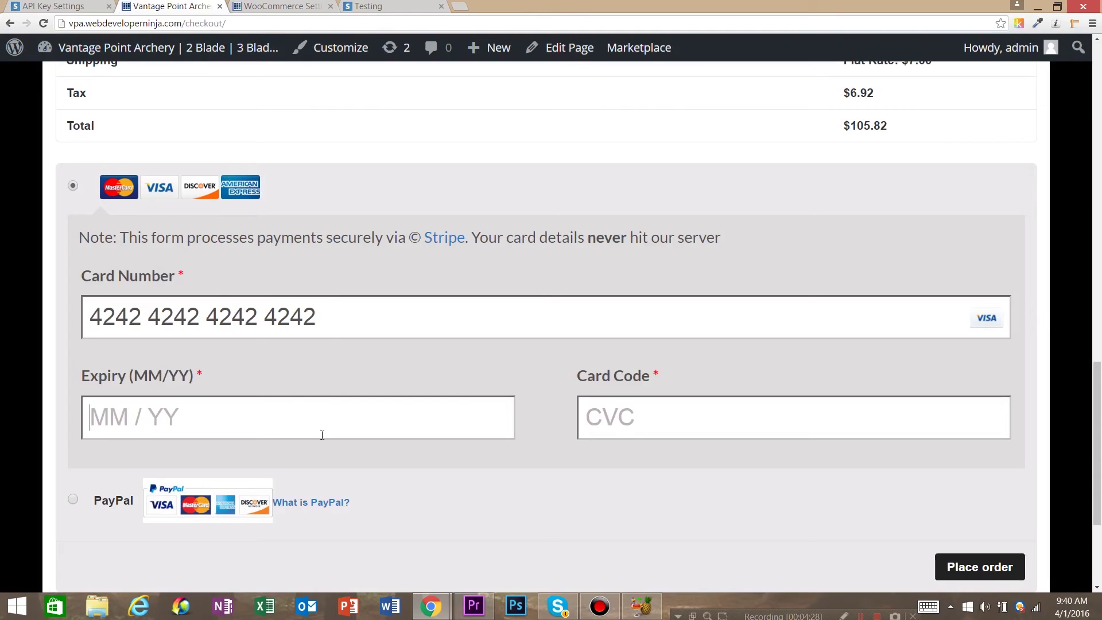
text(02 /)
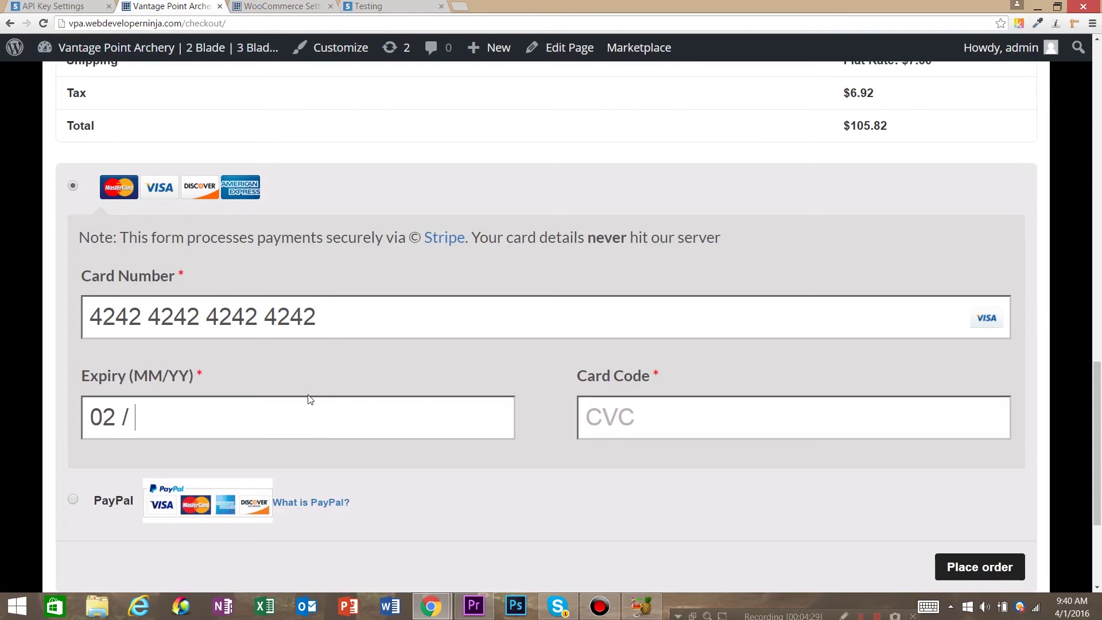
text(19)
text(5555)
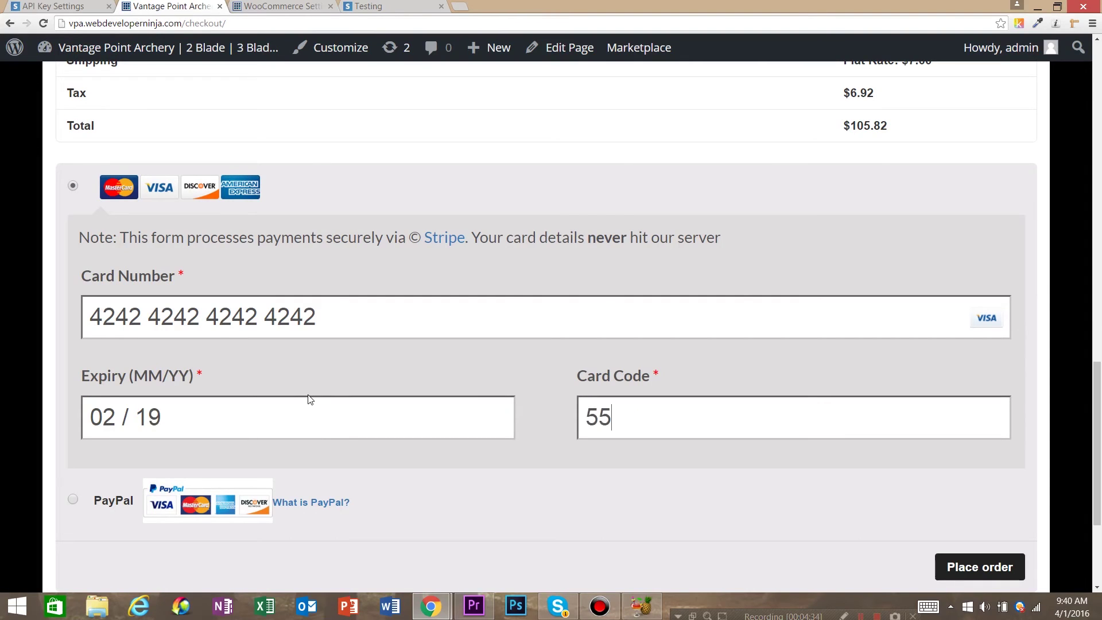
click(998, 564)
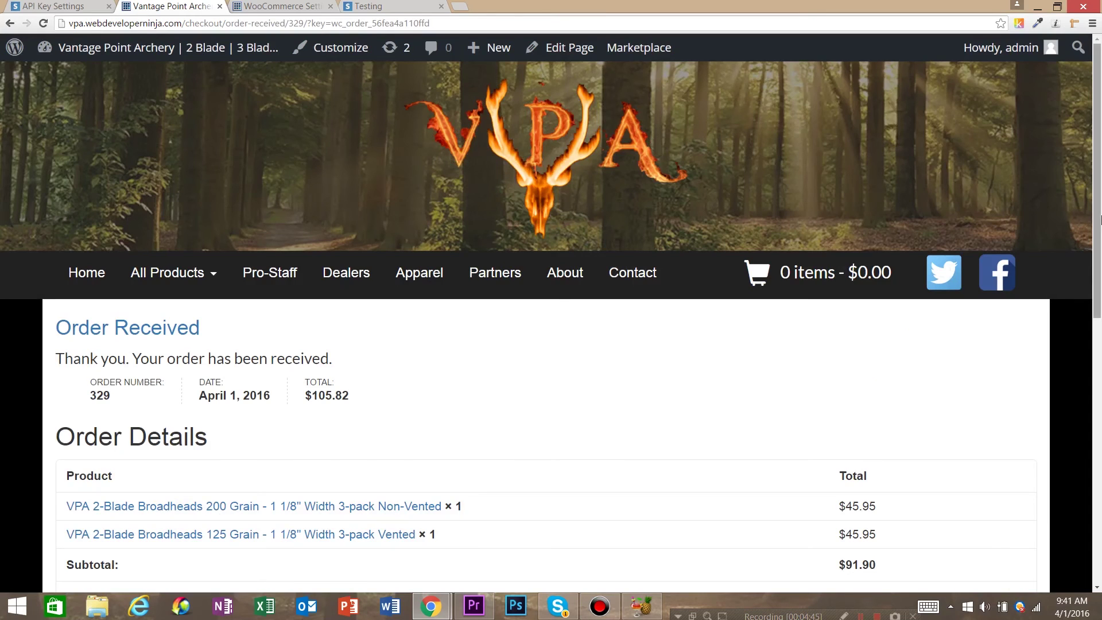
Dismiss Stripe's API keys dialog and reload the test dashboard to show the $105.82 charge.
scroll(1099, 261, down, 3)
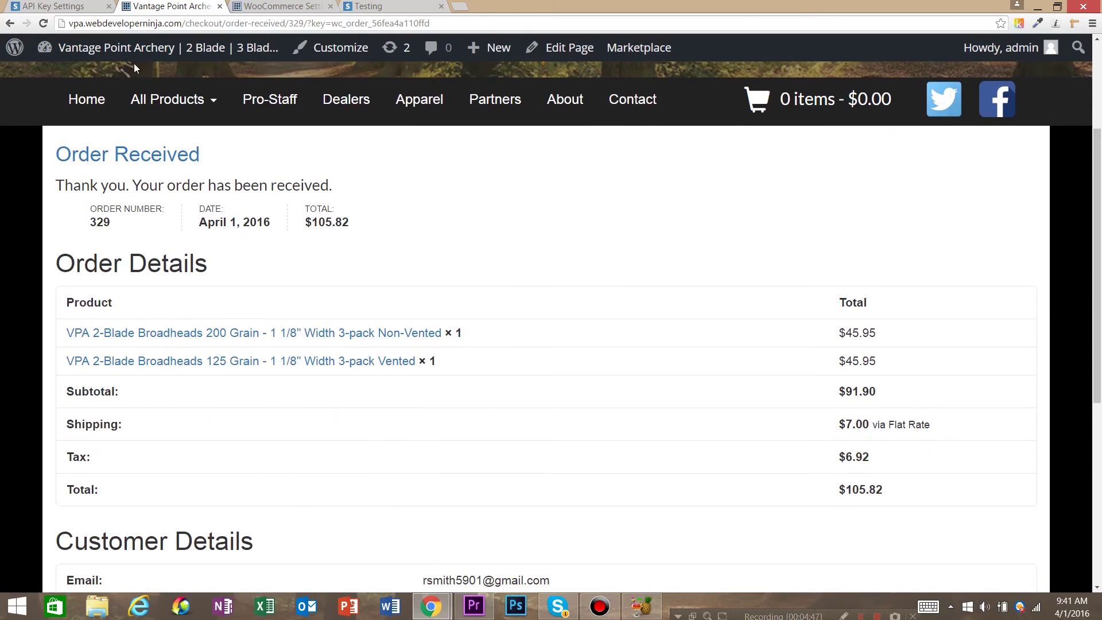
click(44, 6)
click(972, 192)
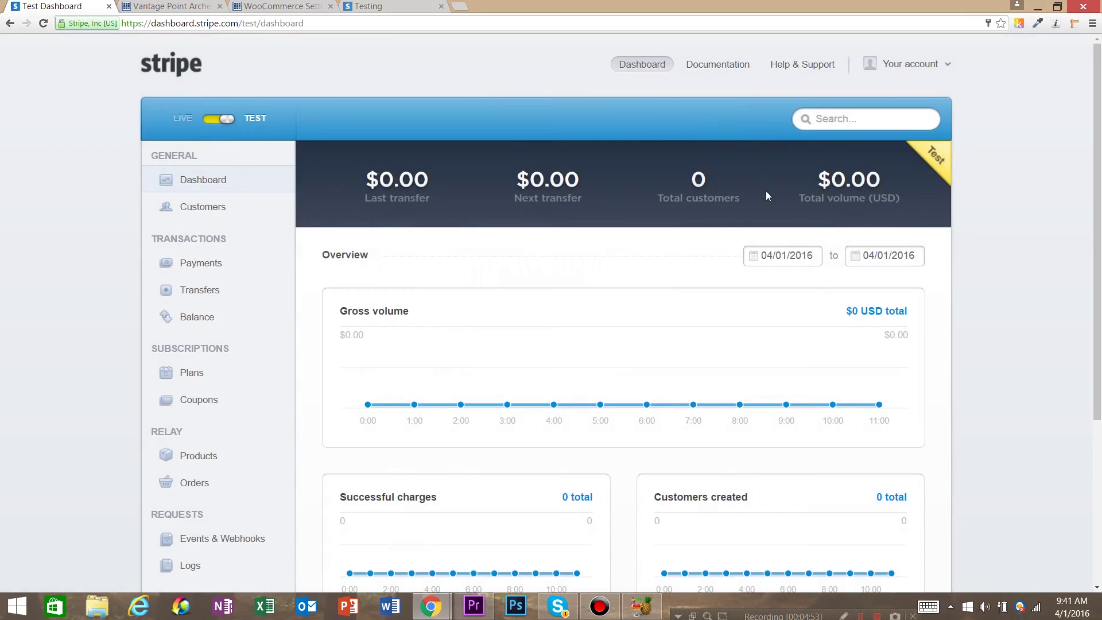
click(45, 23)
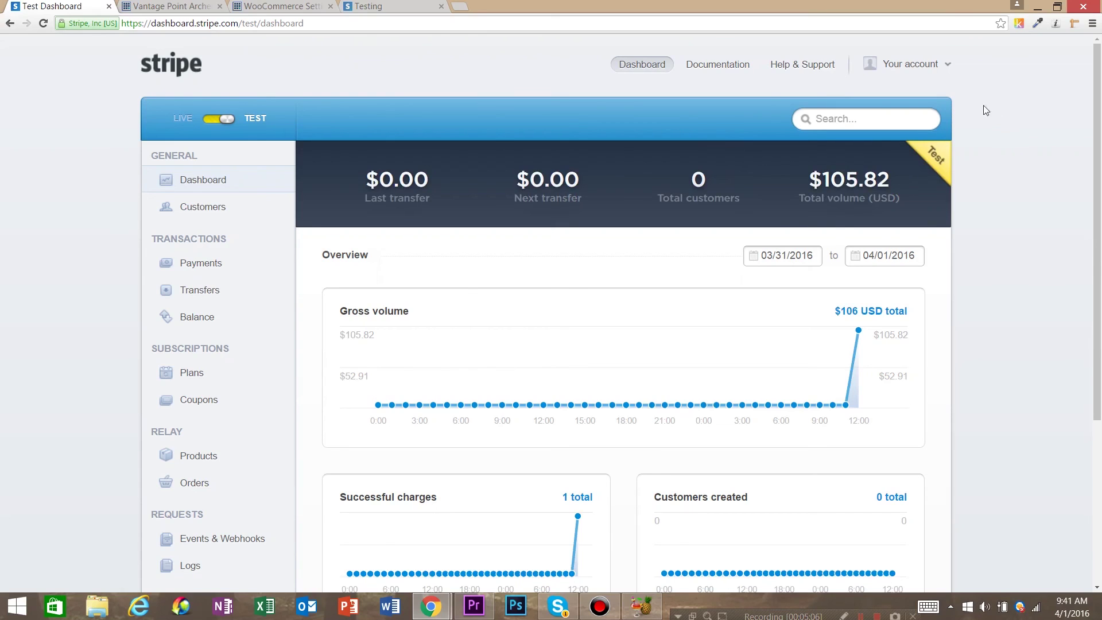
click(913, 65)
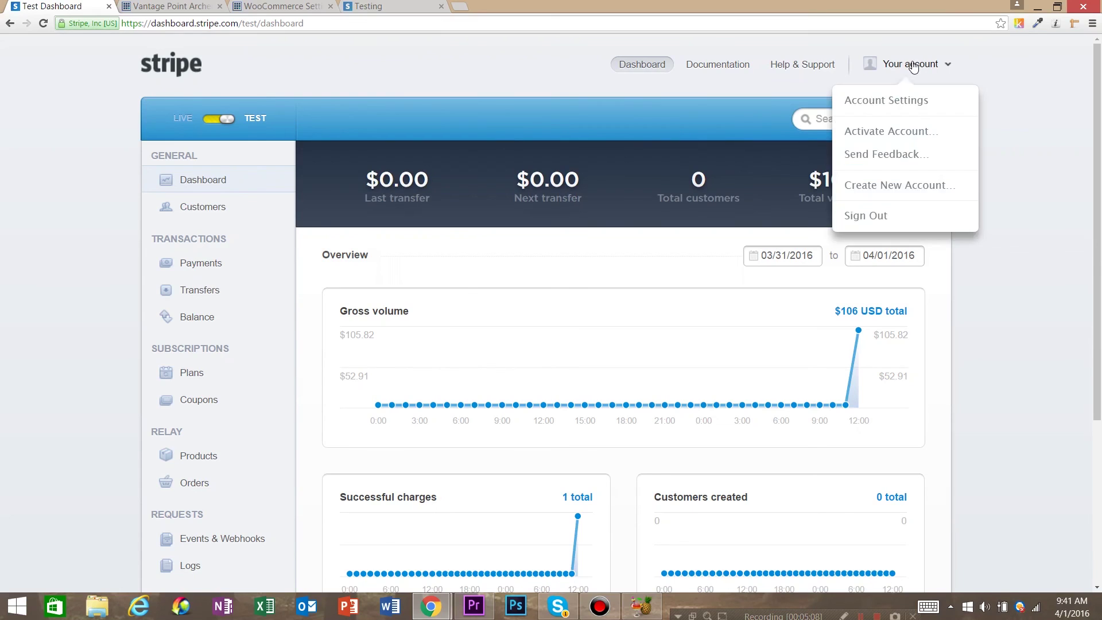
click(910, 98)
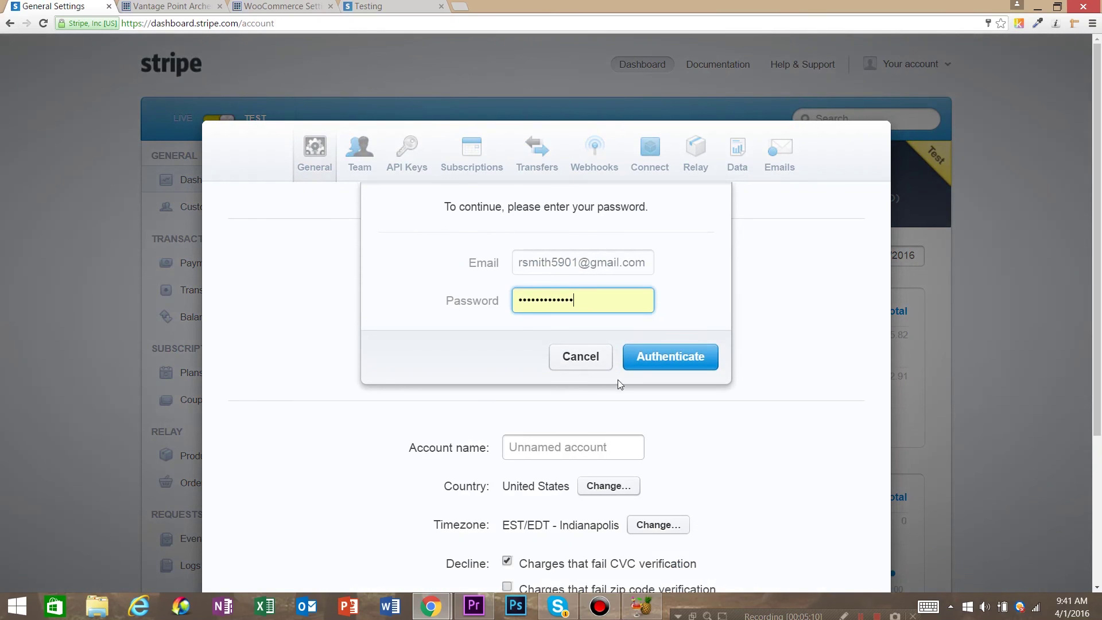
click(648, 362)
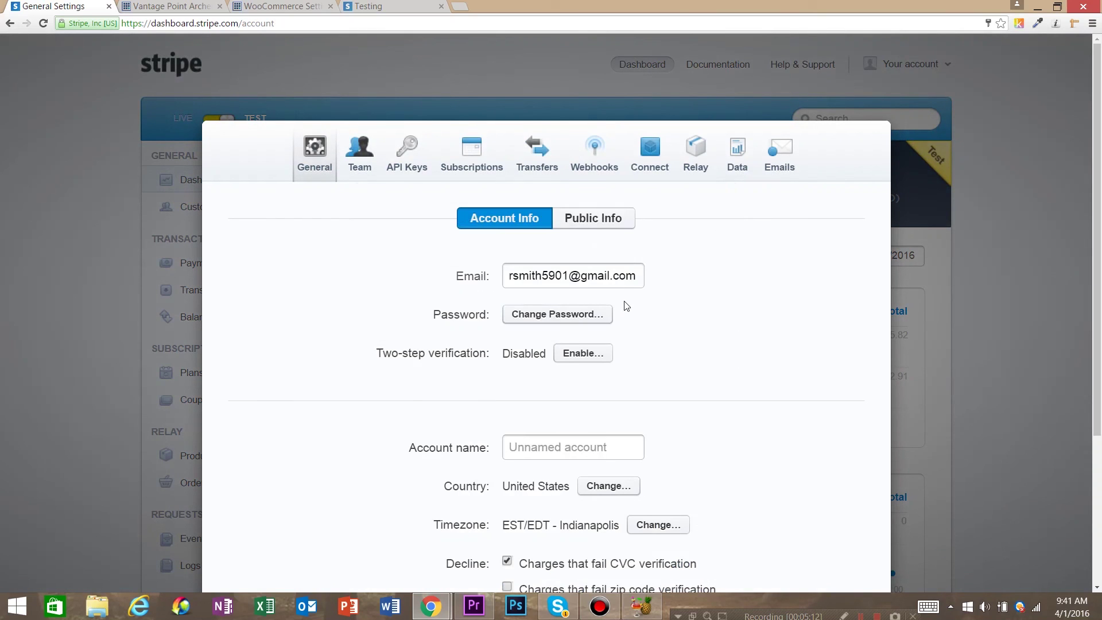
click(408, 150)
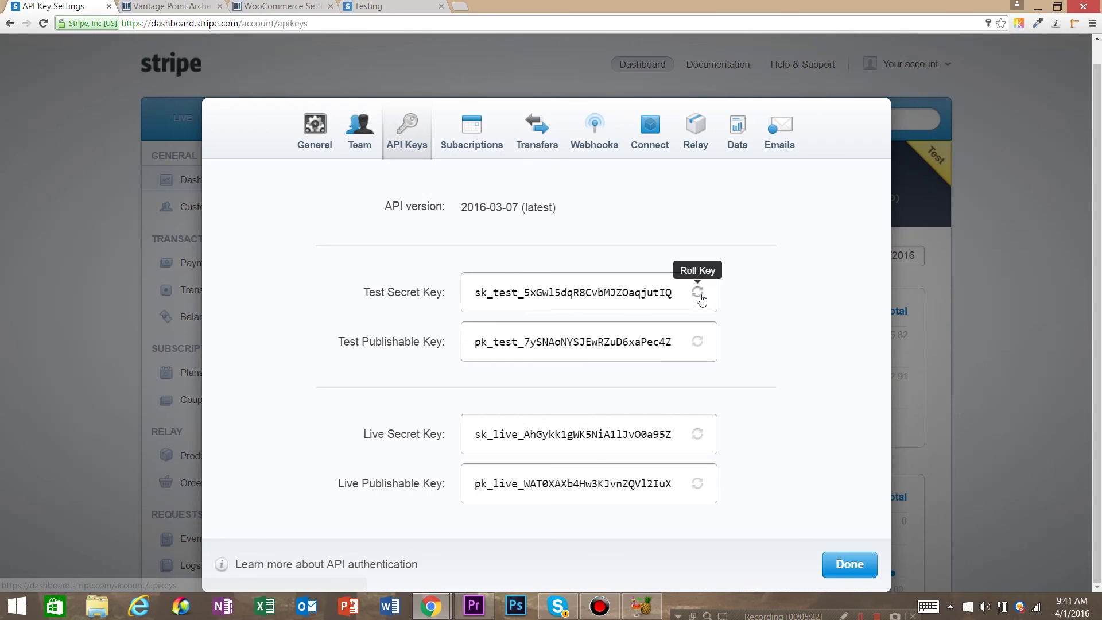
click(846, 563)
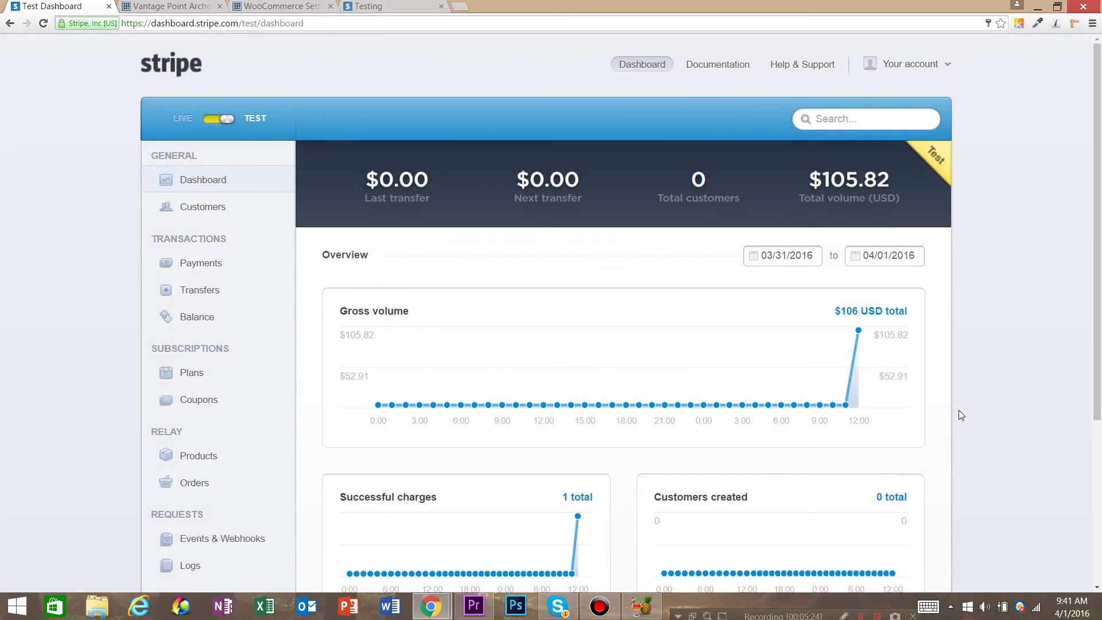